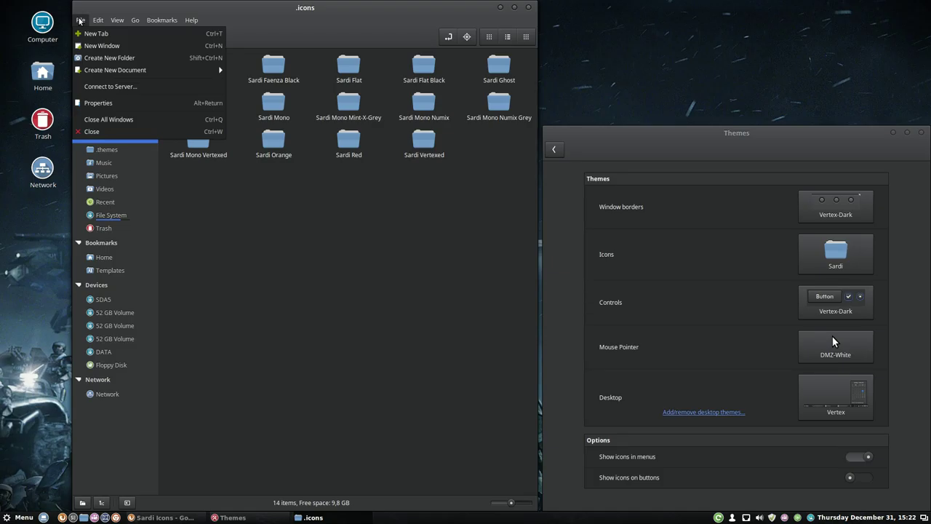
Examine how the Sardi icons look in the file manager's menus and in the context menus of the .icons folder and Sardi Red.
mouse_move(97, 20)
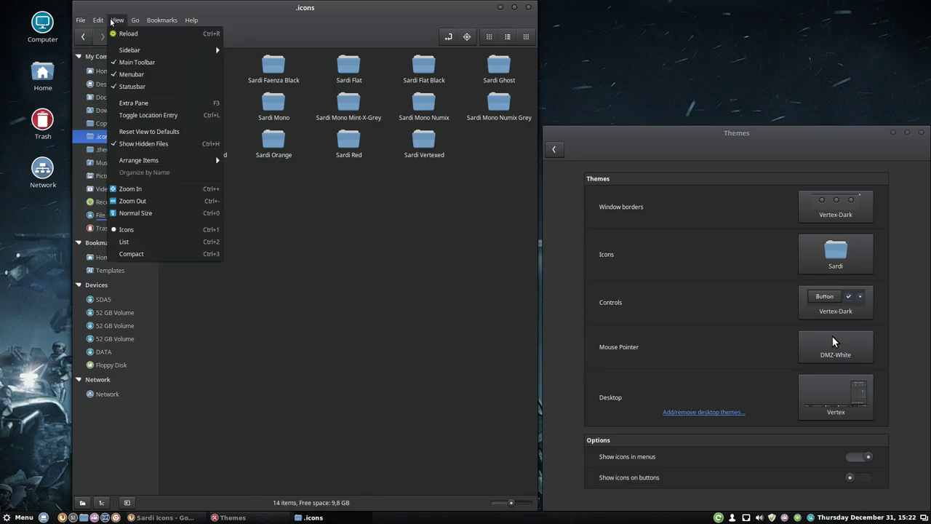
mouse_move(191, 20)
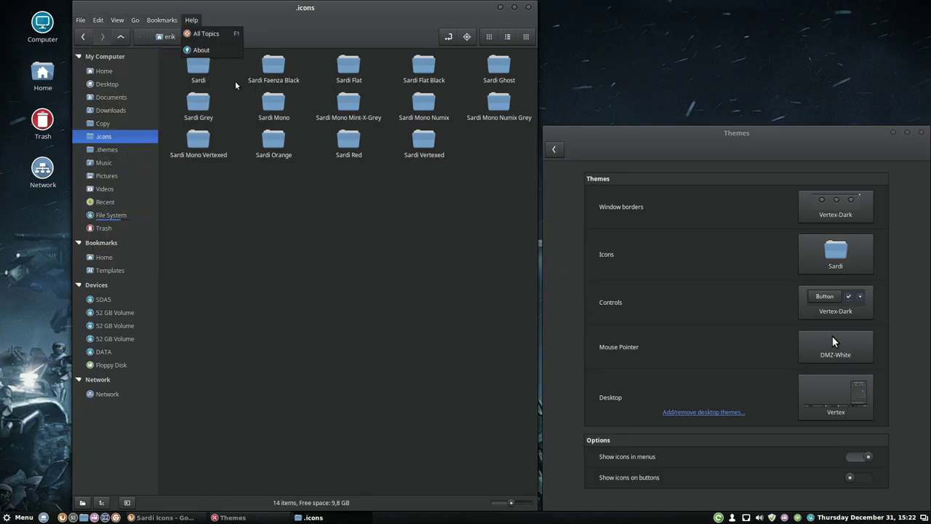
right_click(274, 220)
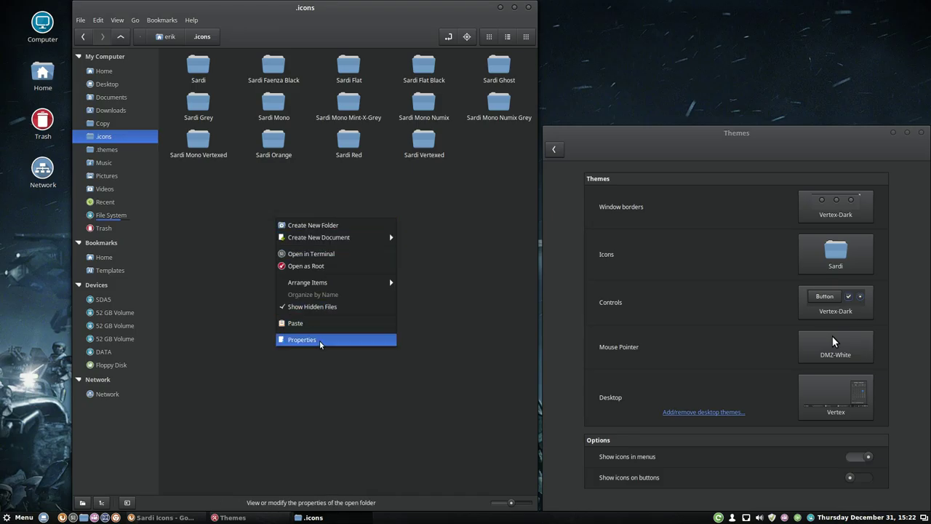
click(353, 191)
click(351, 147)
right_click(352, 147)
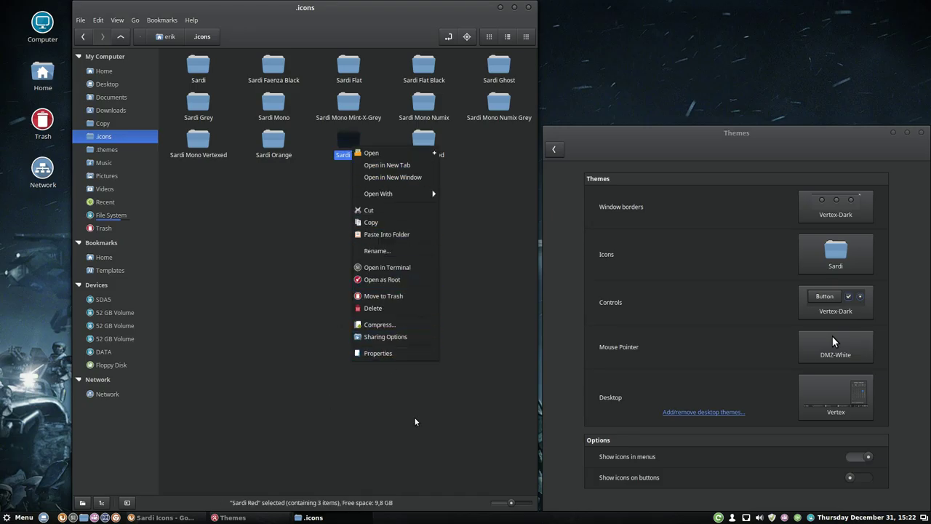
click(459, 401)
Switch the icon theme to Sardi Faenza Black and inspect its icons in the application launcher and the file manager's menus.
click(836, 258)
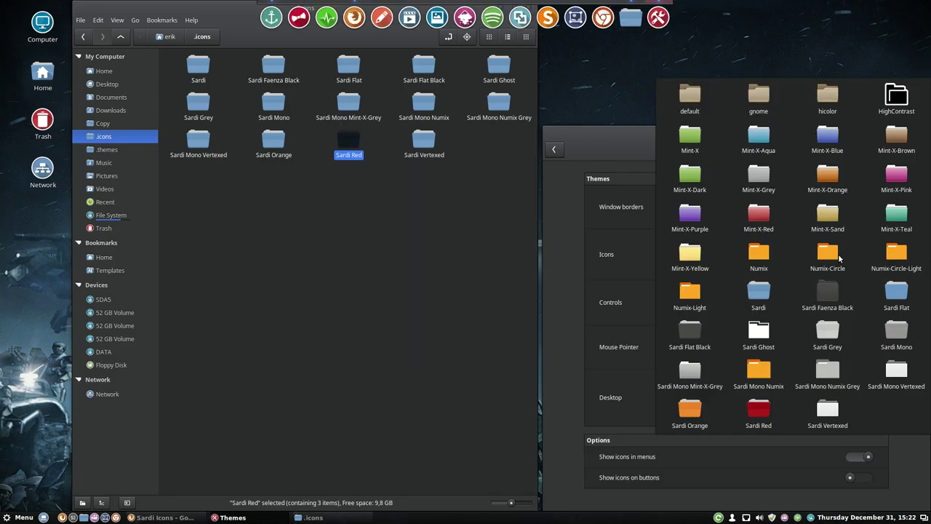
click(835, 294)
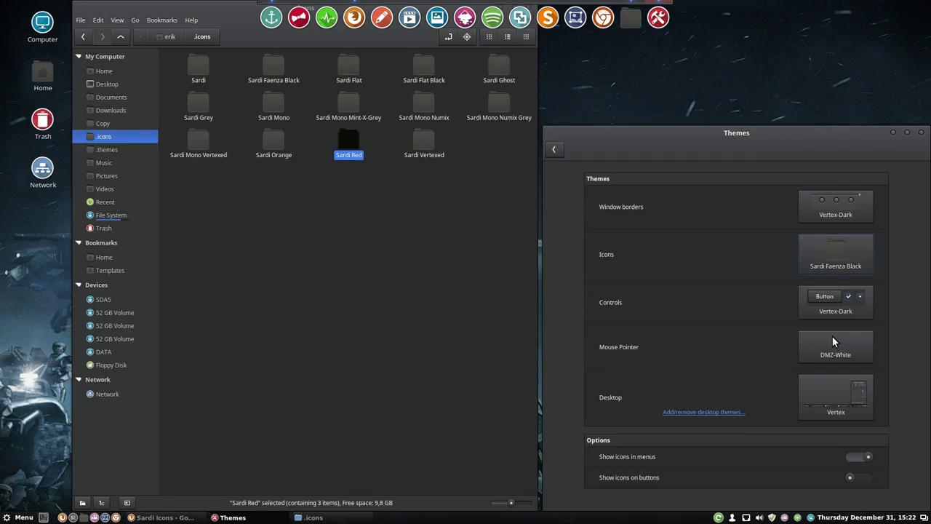
click(6, 517)
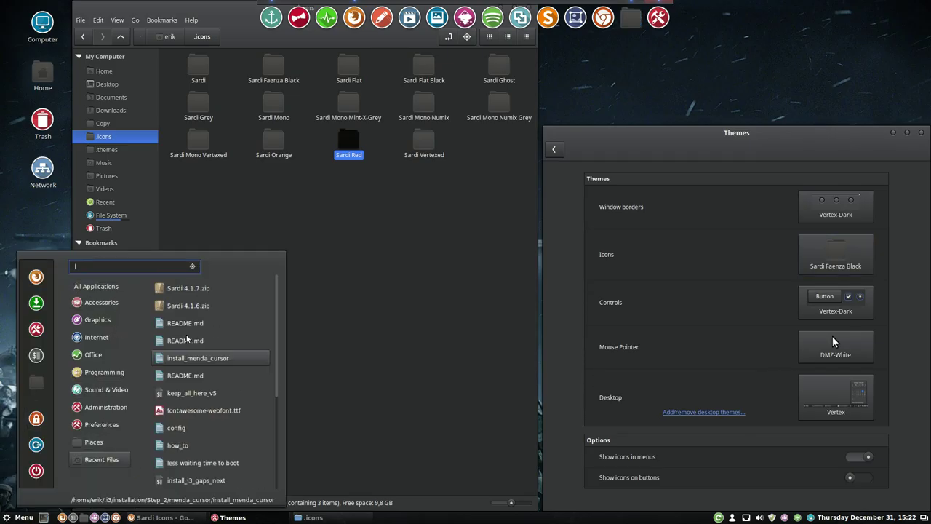
click(258, 207)
right_click(258, 208)
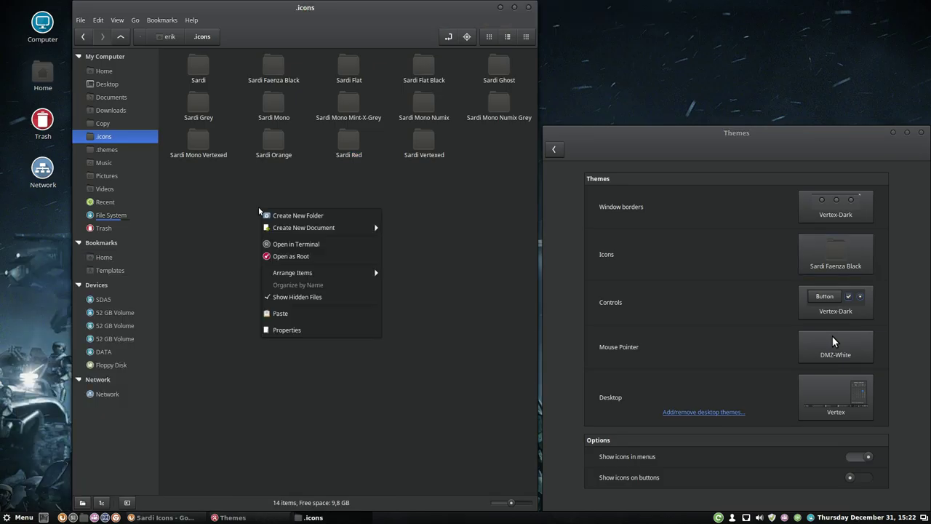
click(81, 20)
click(80, 20)
mouse_move(99, 20)
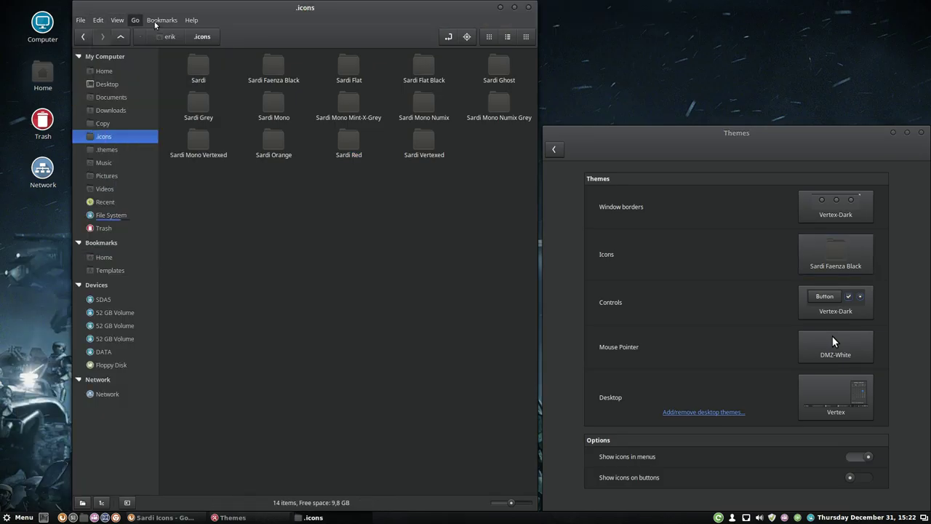
mouse_move(192, 21)
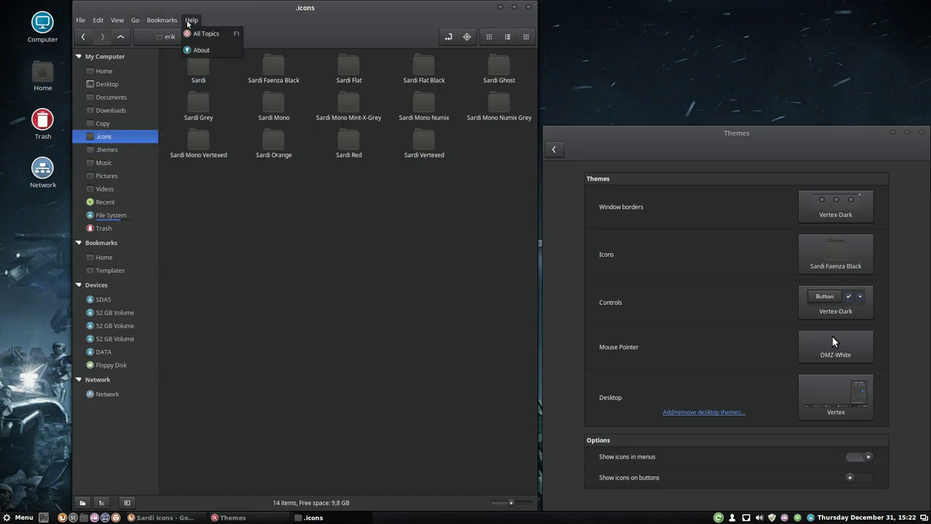
Switch the icon theme to Sardi Flat and move the .icons window down to clear the dock.
click(848, 254)
click(896, 406)
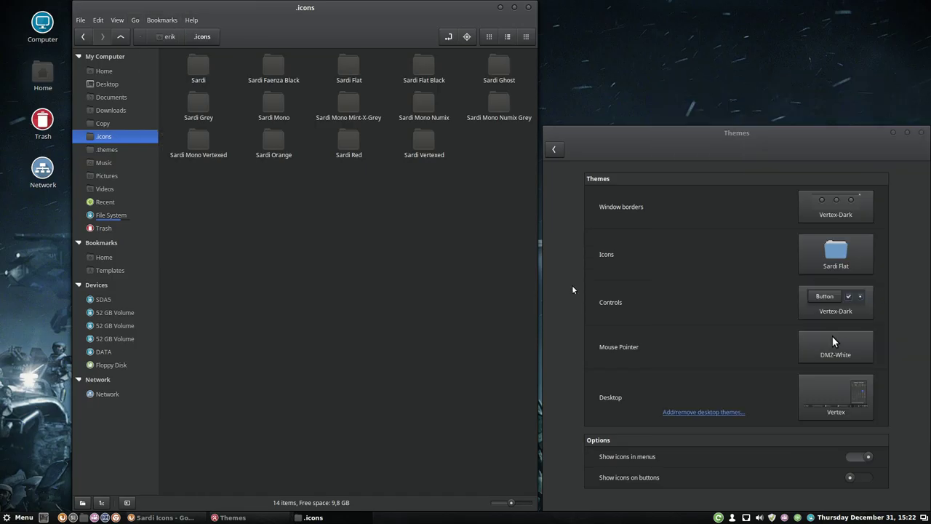
drag(411, 6, 370, 66)
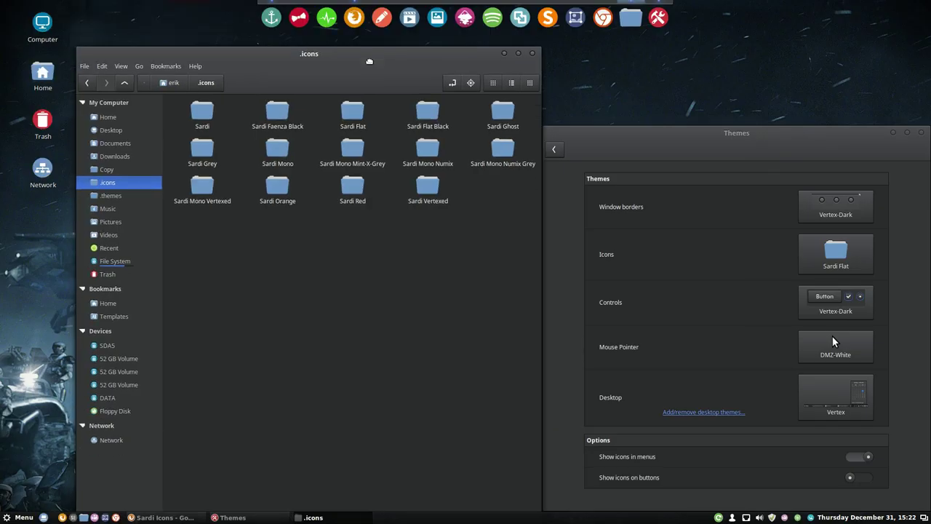
Examine the Sardi Flat icons in the application launcher's categories, the folder's context menu and the file manager's menus.
click(20, 517)
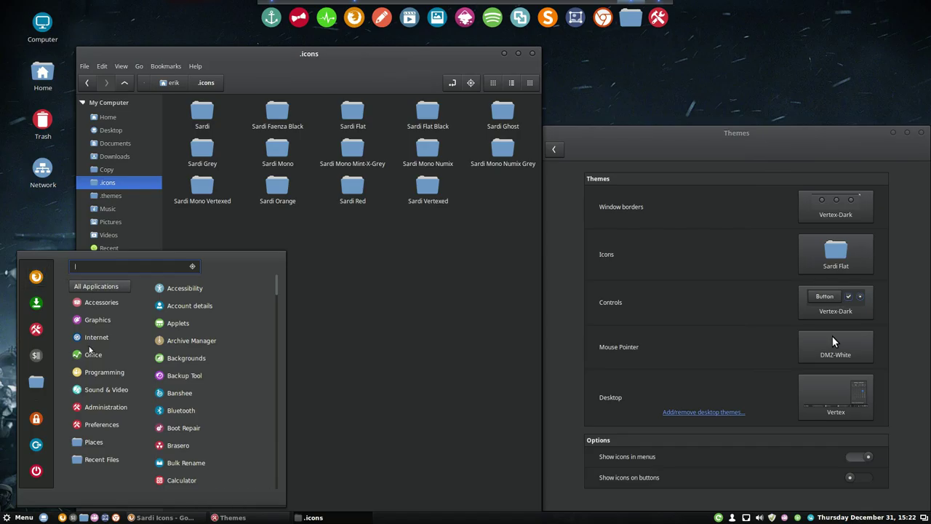
mouse_move(104, 372)
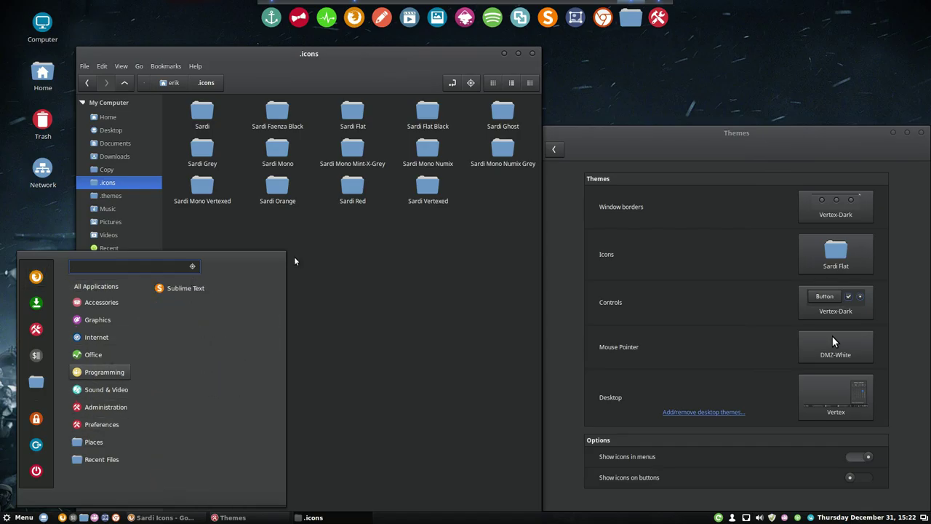
click(367, 243)
right_click(367, 243)
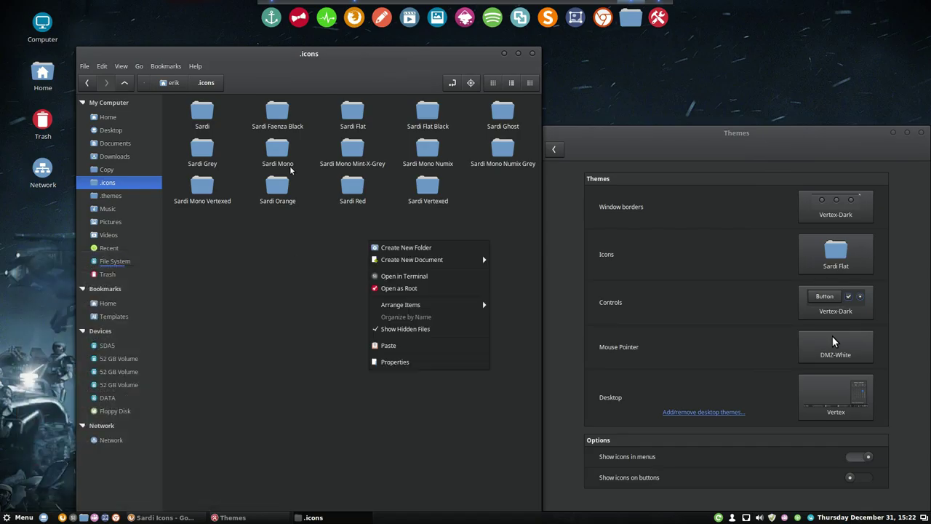
click(86, 66)
click(88, 66)
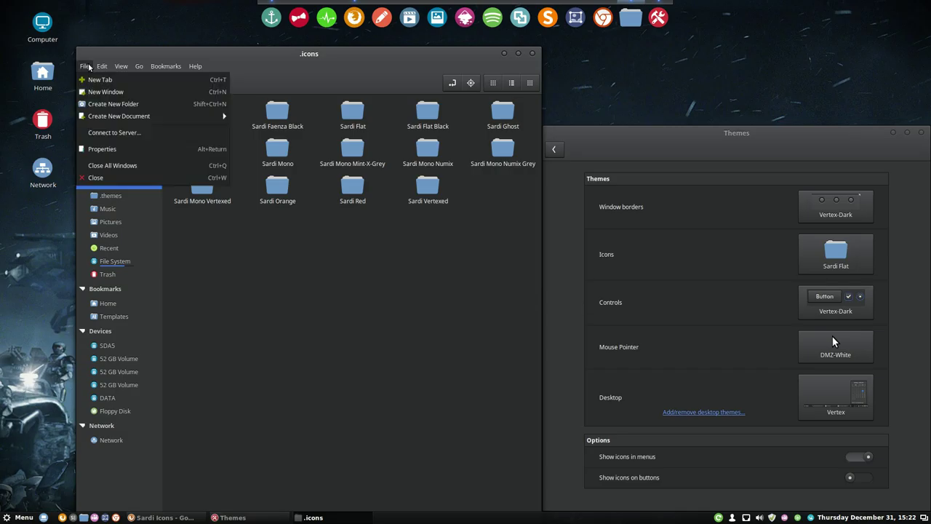
click(88, 66)
click(166, 66)
click(139, 67)
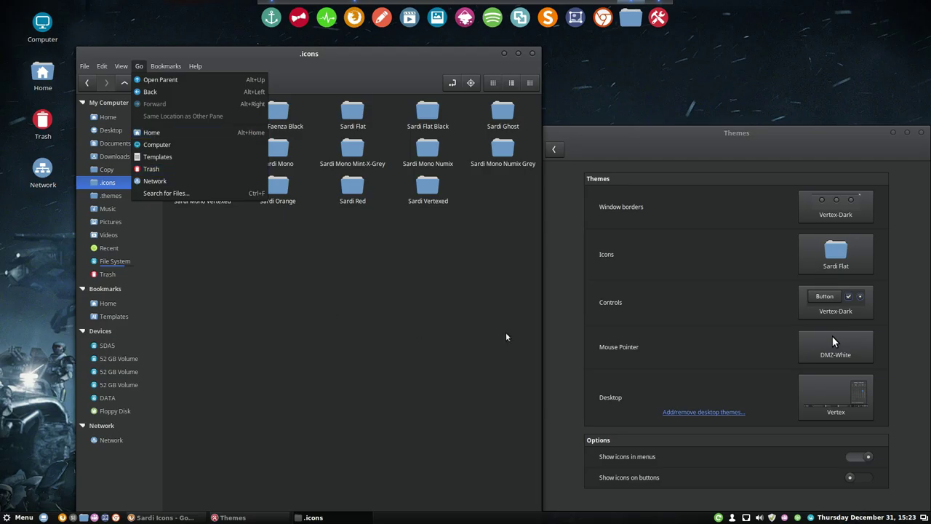
Switch the icon theme to Sardi Flat Black and inspect its icons in the application launcher and the file manager's menus.
click(824, 253)
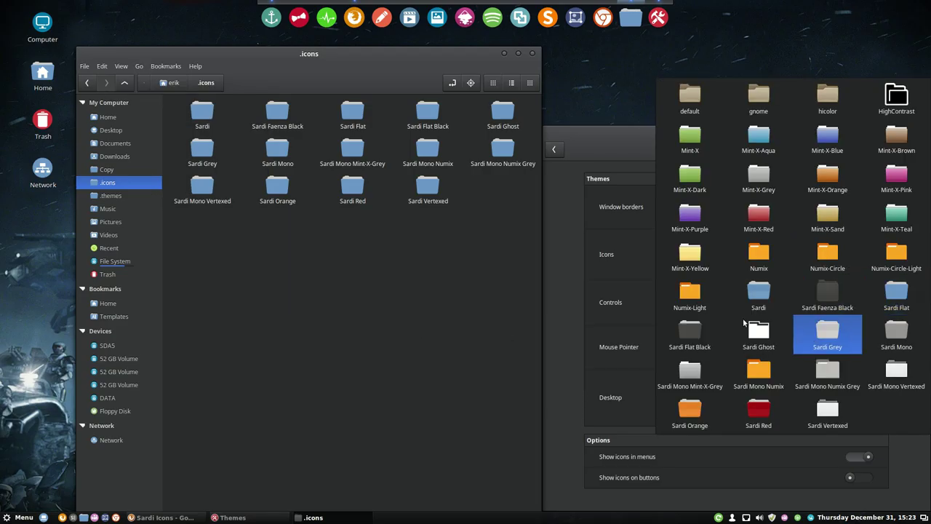
click(695, 333)
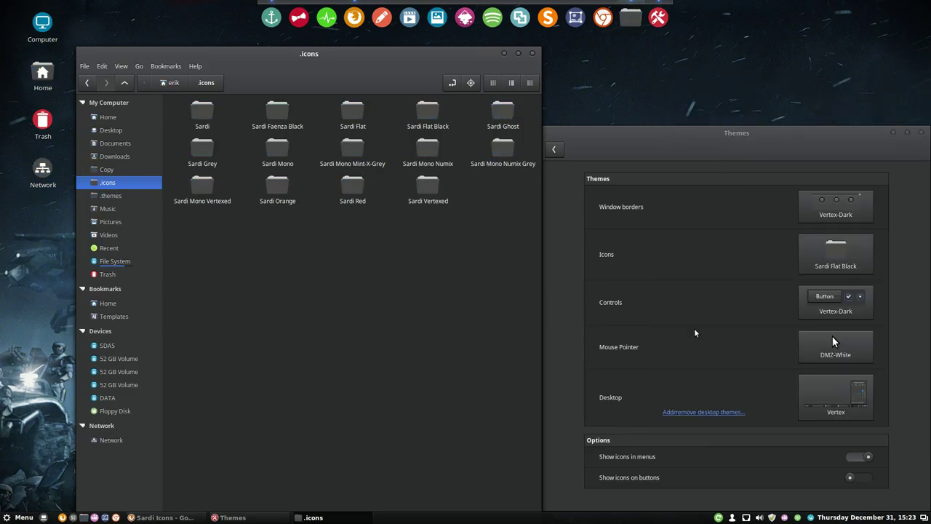
click(24, 518)
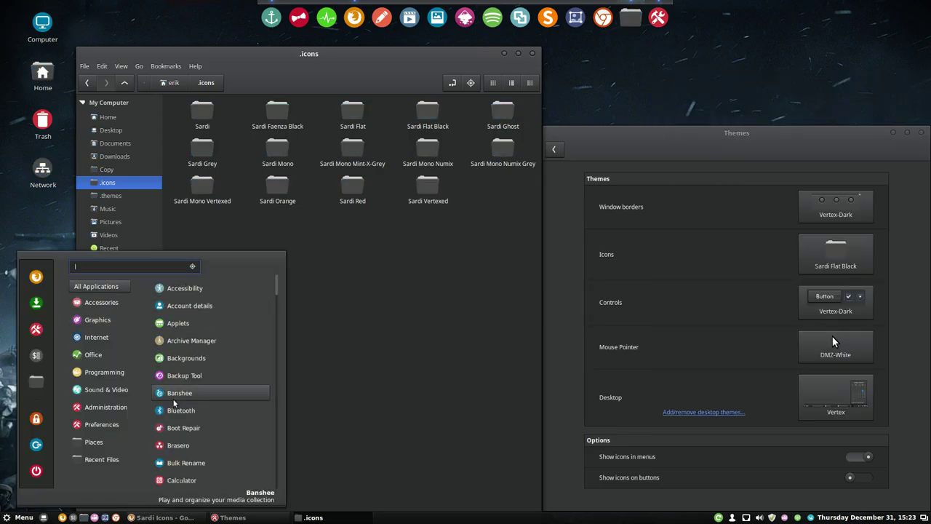
click(432, 348)
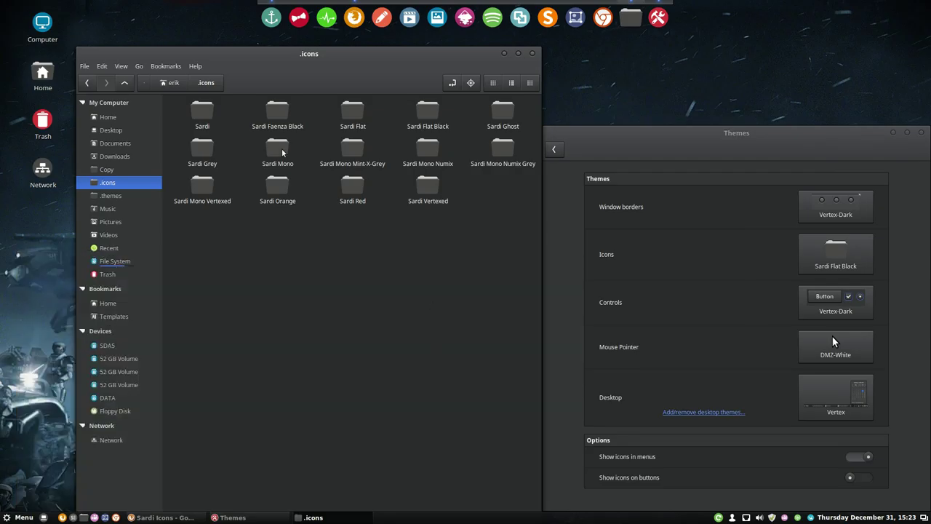
right_click(262, 252)
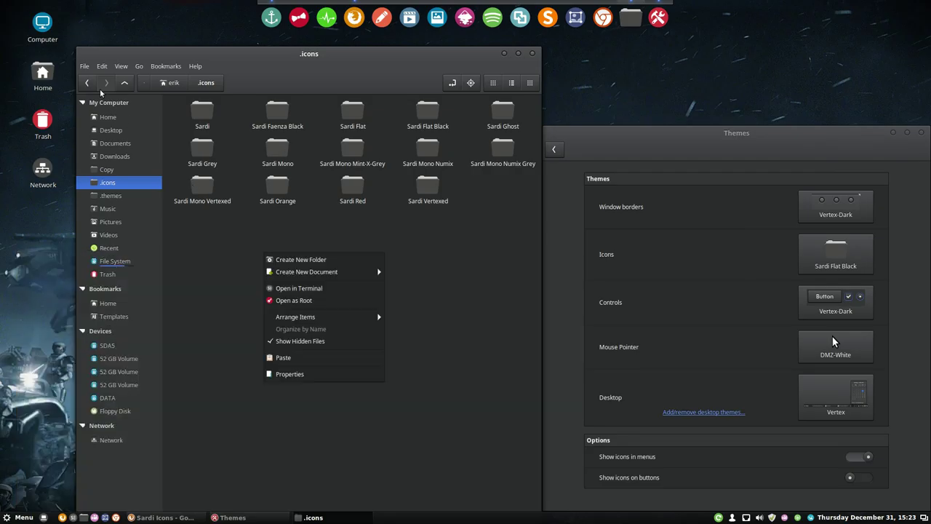
click(85, 66)
click(86, 66)
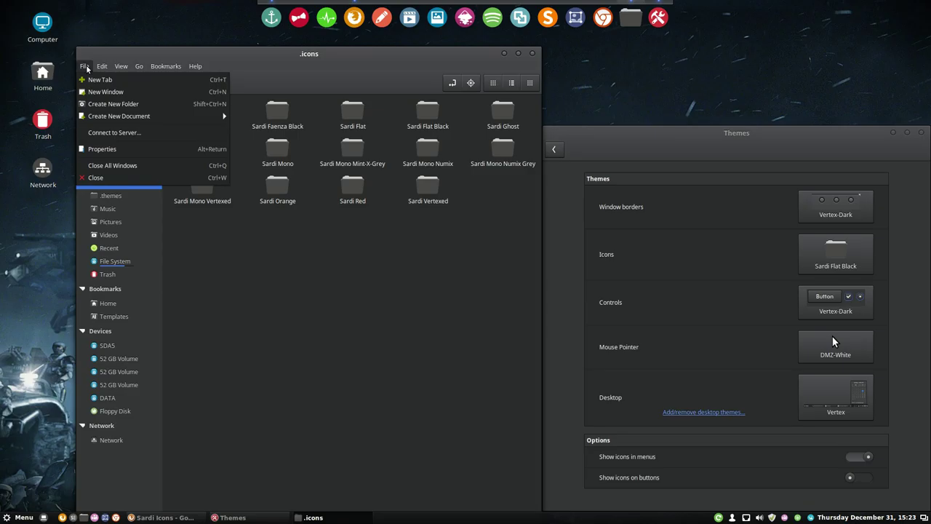
mouse_move(195, 66)
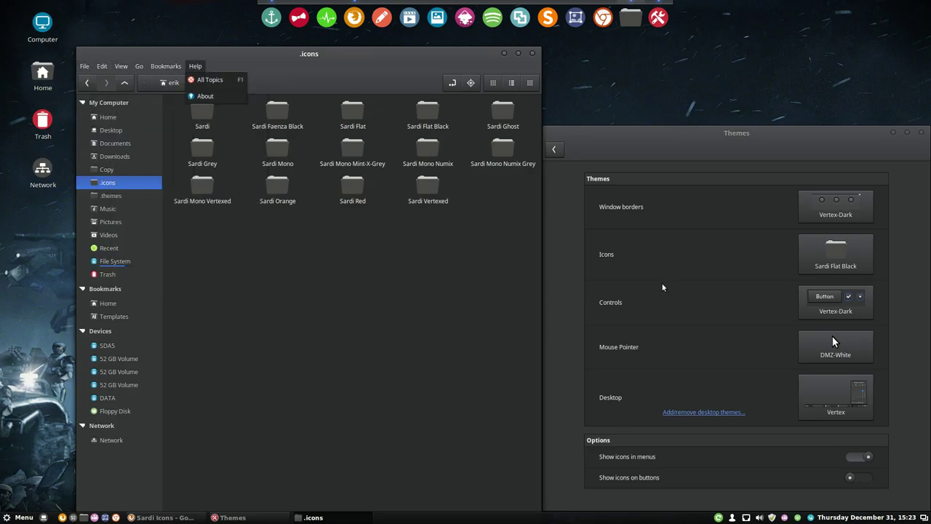
Switch the icon theme to Sardi Ghost and inspect its icons in the application launcher and the file manager's menus.
click(835, 258)
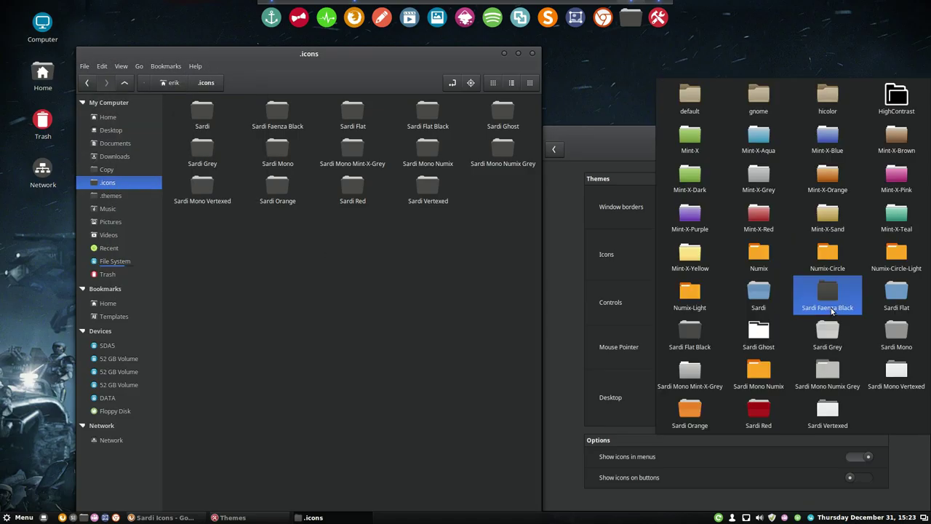
click(760, 332)
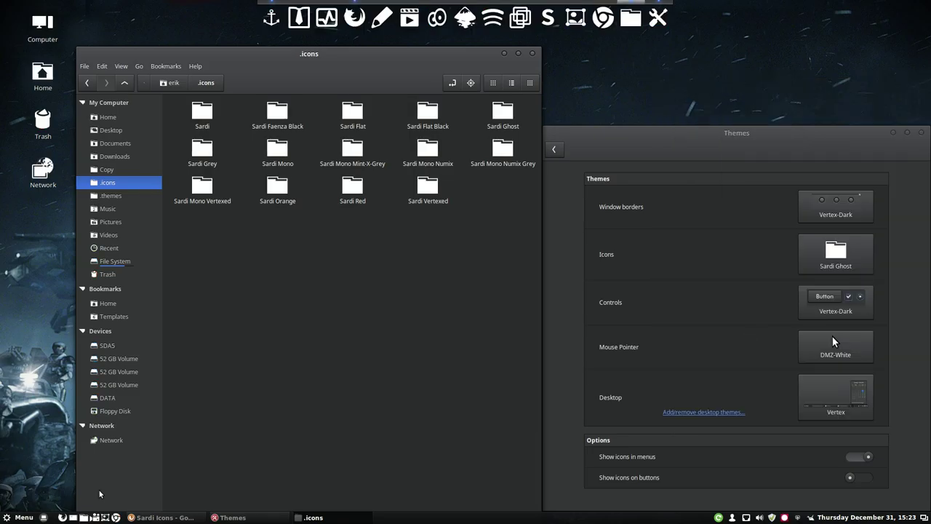
click(20, 518)
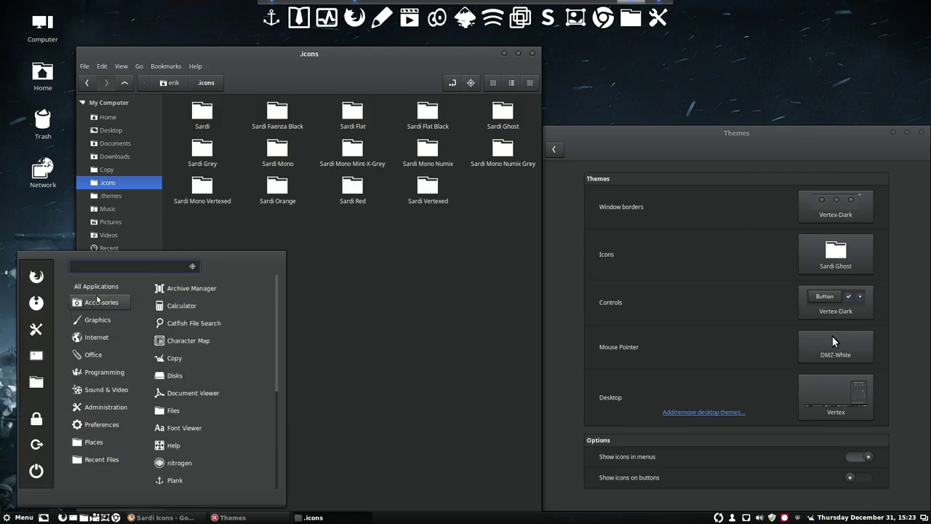
click(335, 248)
right_click(335, 248)
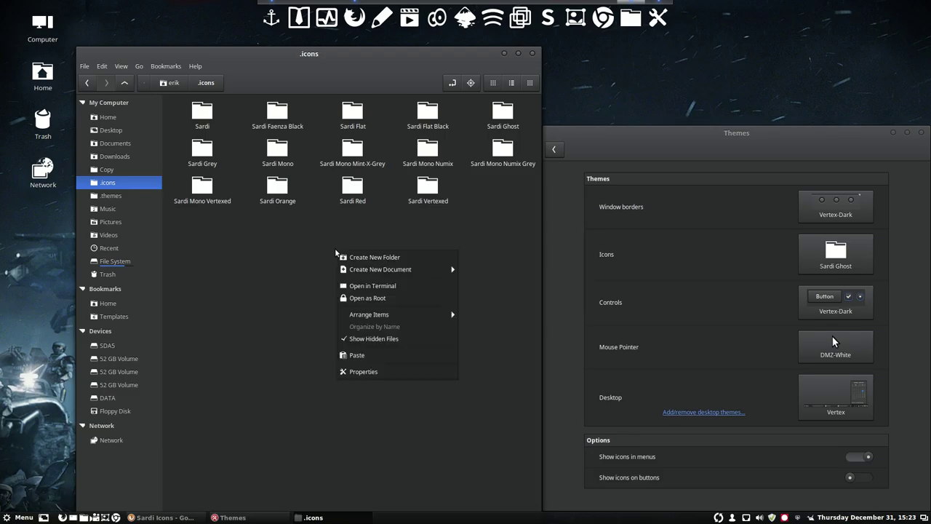
click(255, 283)
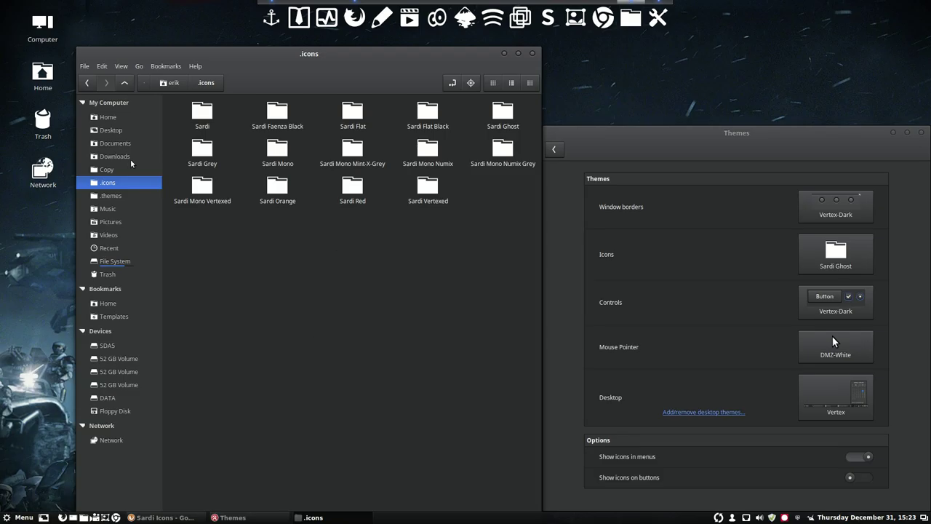
click(85, 66)
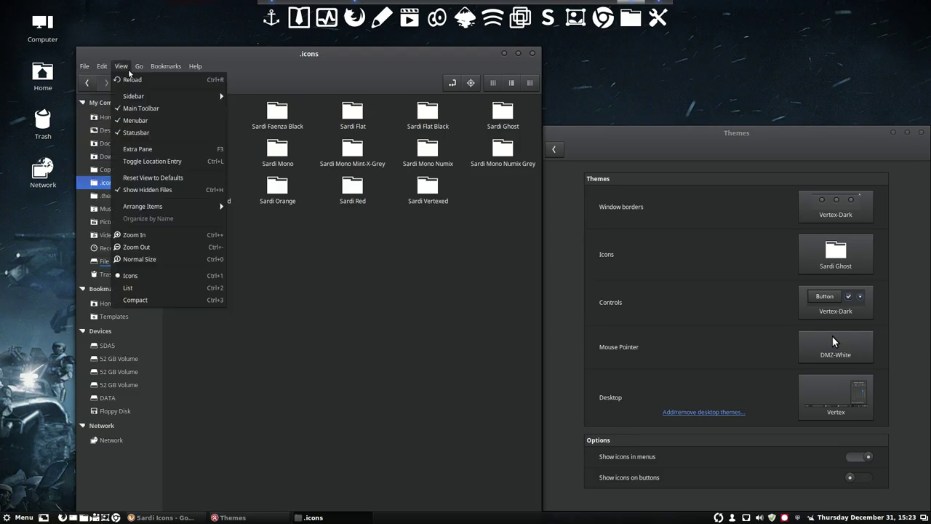
click(195, 67)
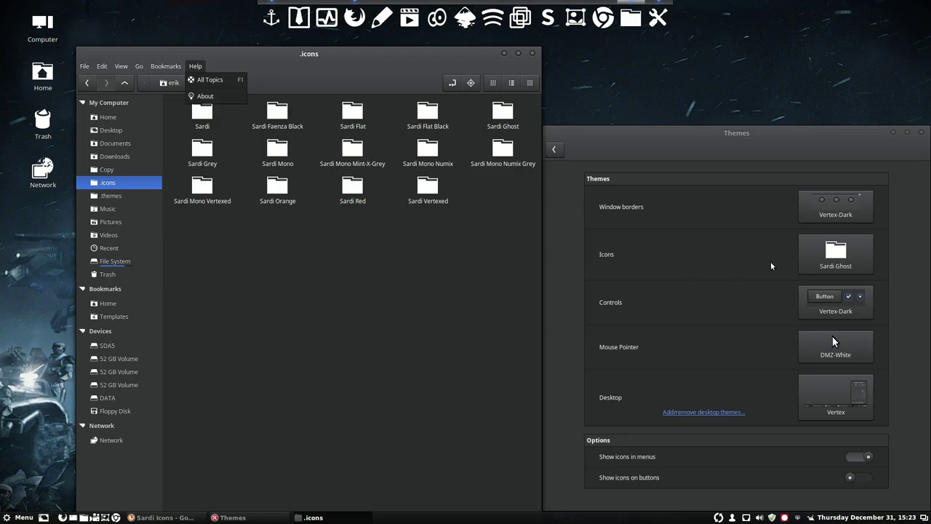
Switch the icon theme to Sardi Grey and inspect its icons in the application launcher and the file manager's menus.
click(832, 263)
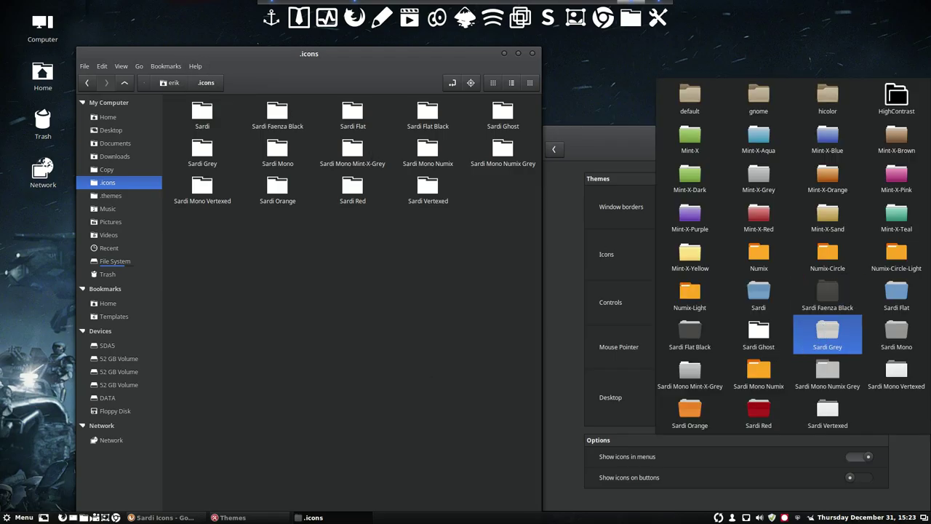
click(833, 339)
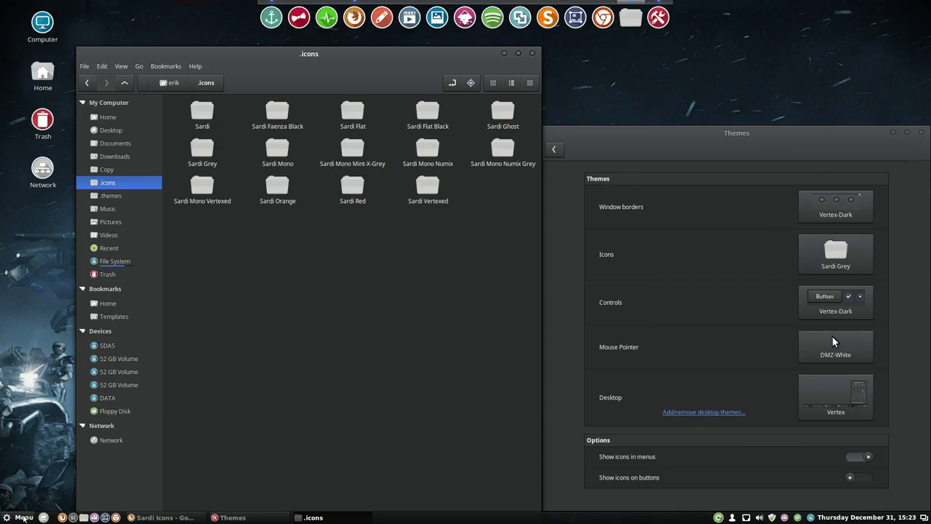
click(24, 518)
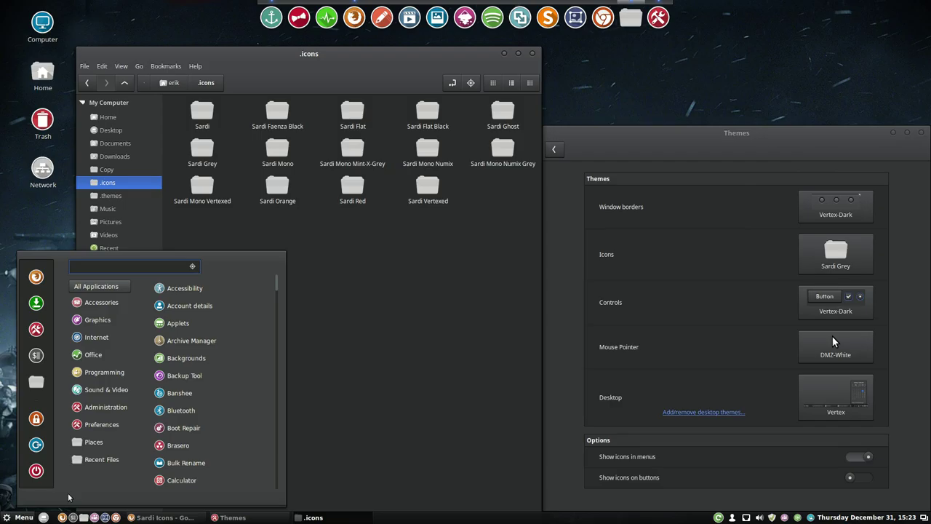
click(355, 329)
click(86, 66)
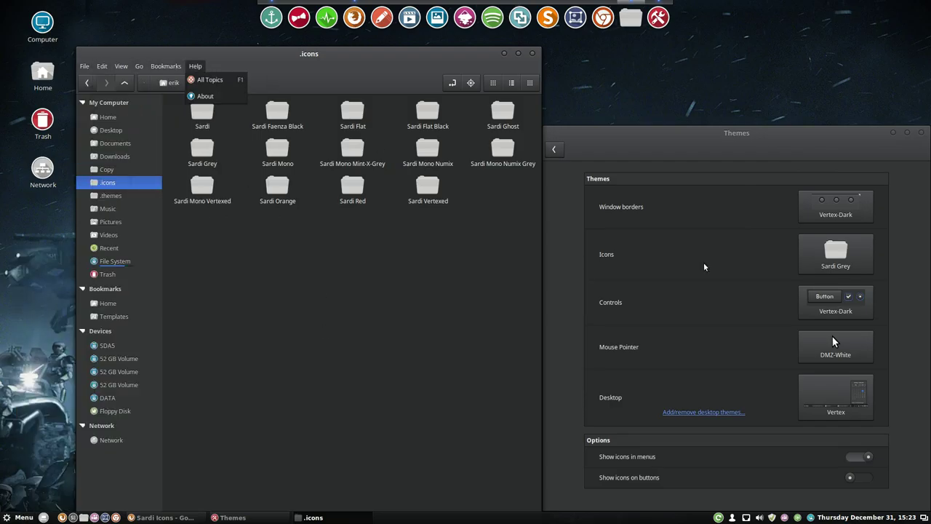
Switch the icon theme to Sardi Mono and inspect its icons in the application launcher's categories and recent files.
click(836, 255)
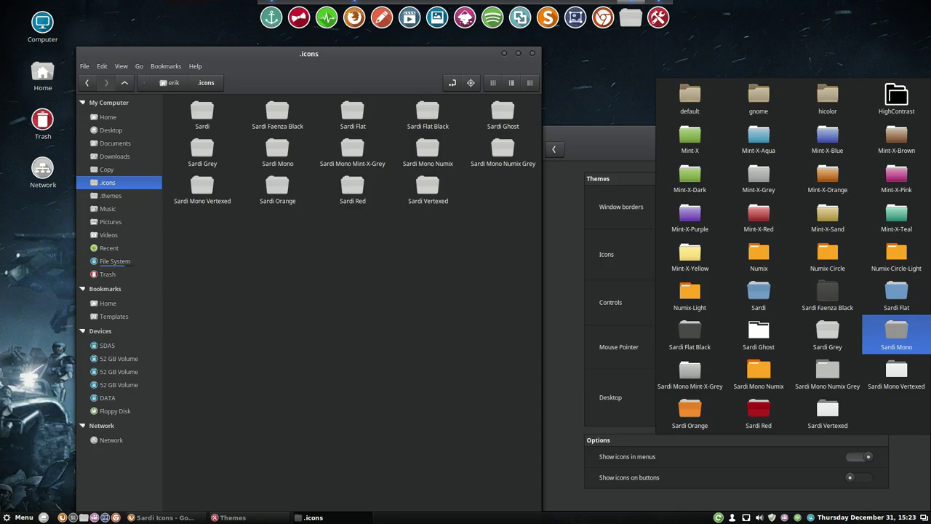
click(897, 336)
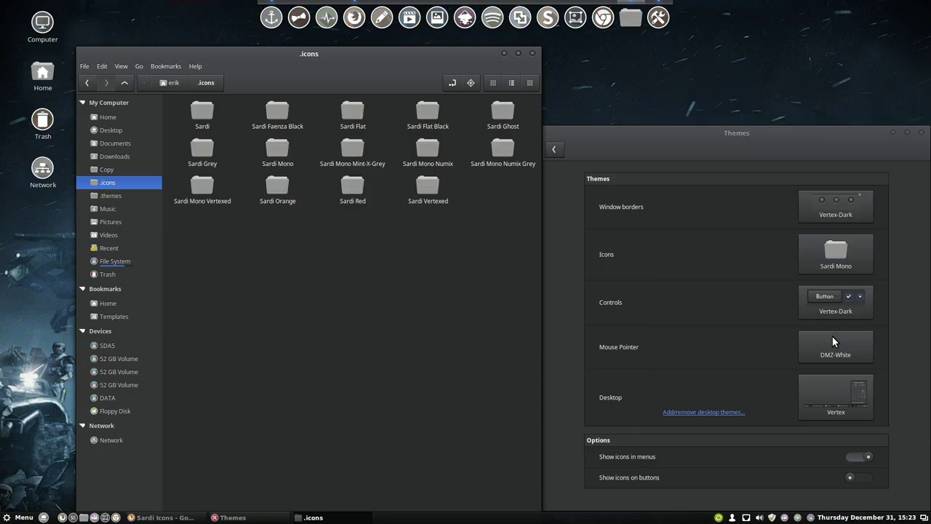
click(25, 516)
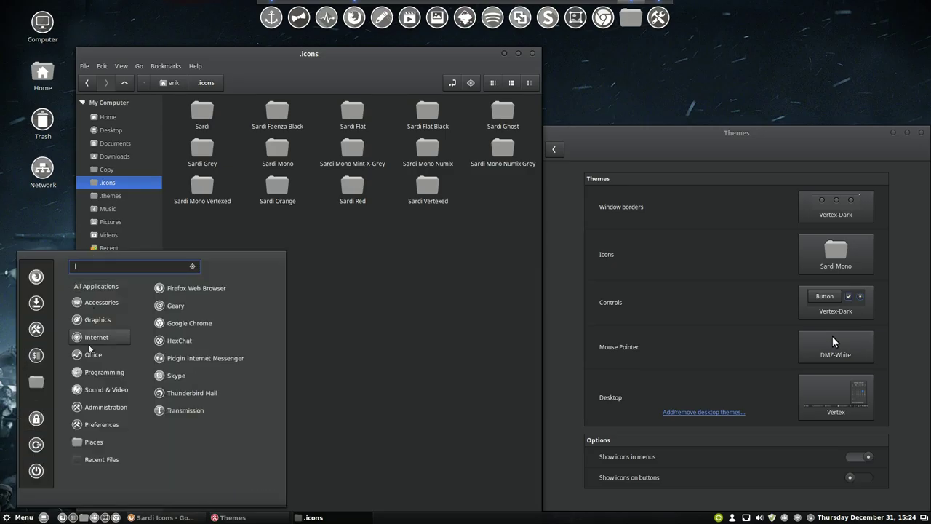
mouse_move(102, 459)
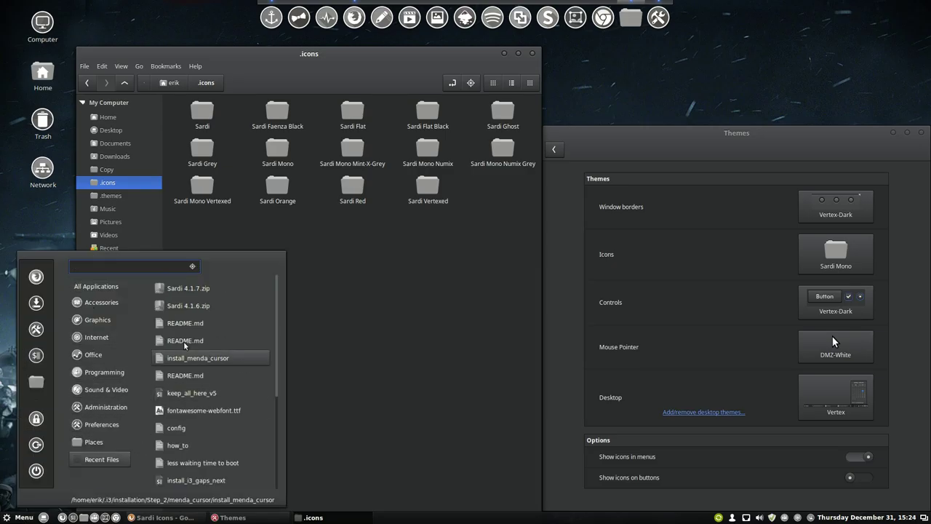
click(370, 234)
Examine the Sardi Mono icons in the folder's context menu and the file manager's menus.
right_click(375, 252)
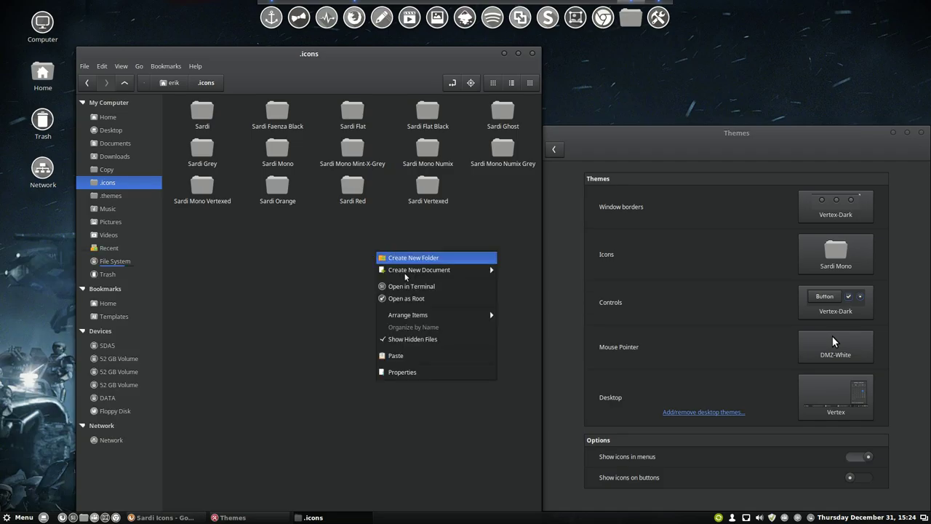
click(235, 264)
click(84, 66)
click(86, 67)
click(120, 66)
click(184, 70)
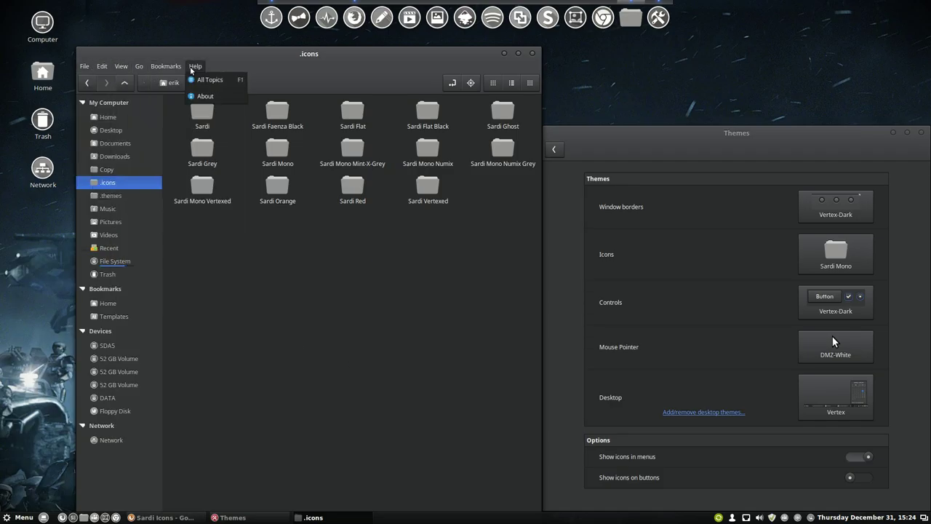
click(385, 273)
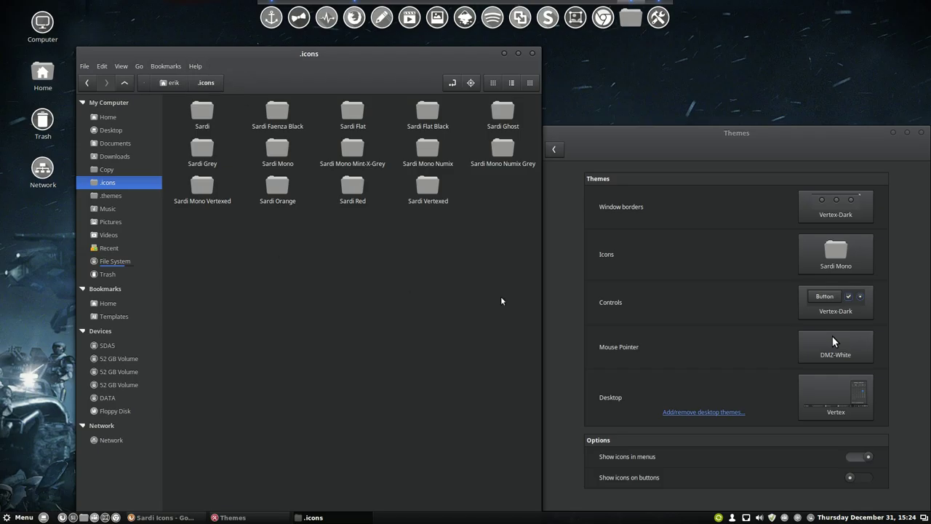
Switch the icon theme to Sardi Mono Mint-X-Grey and inspect its icons in the application launcher and the file manager's menus.
click(816, 260)
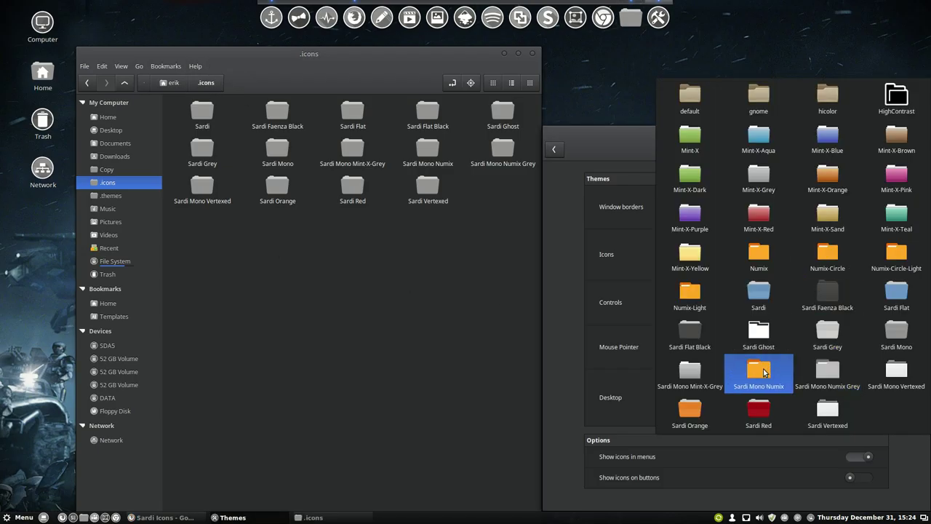
click(696, 375)
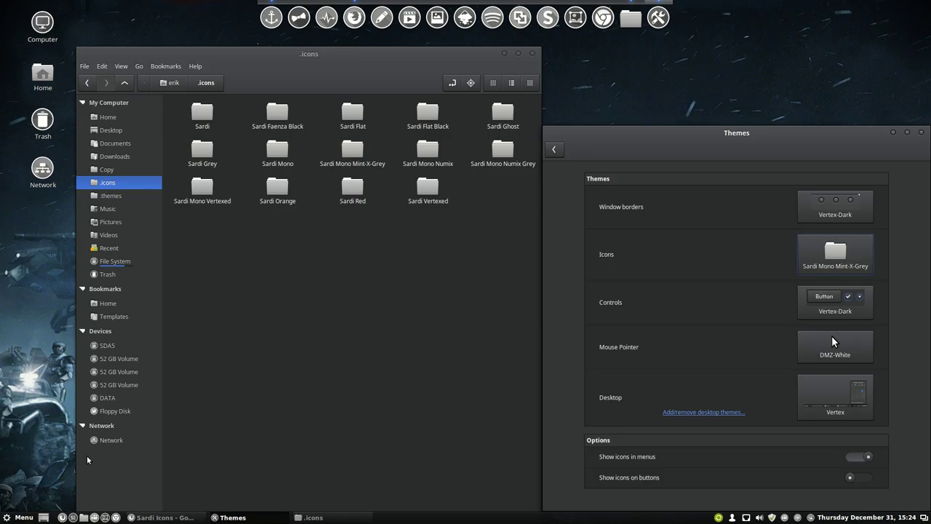
click(18, 517)
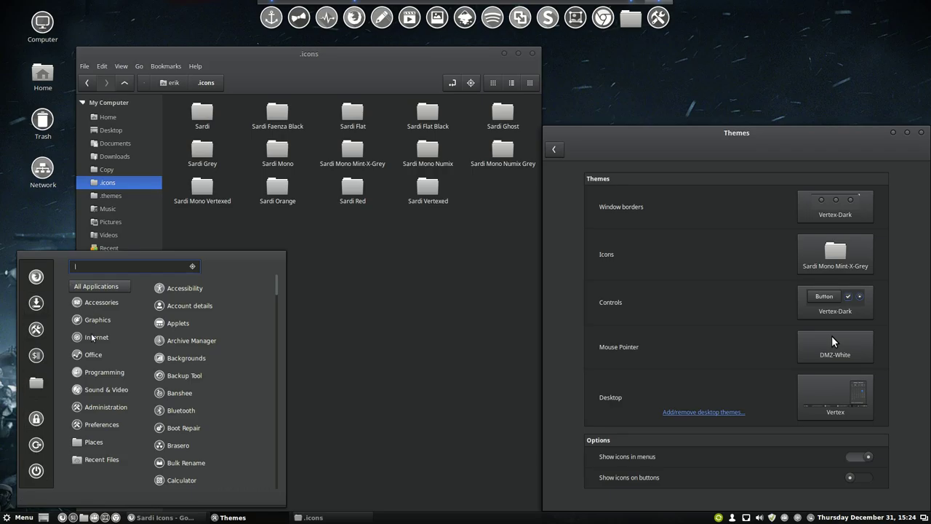
click(191, 229)
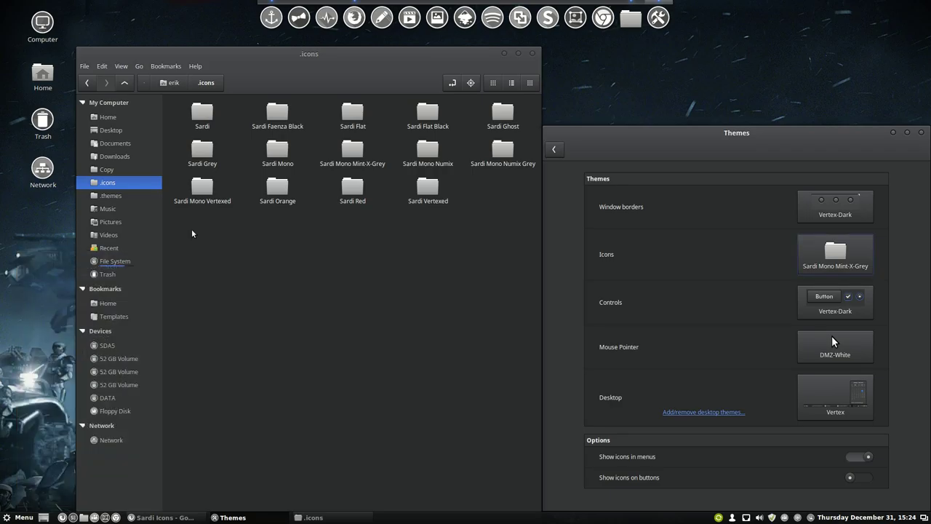
right_click(192, 230)
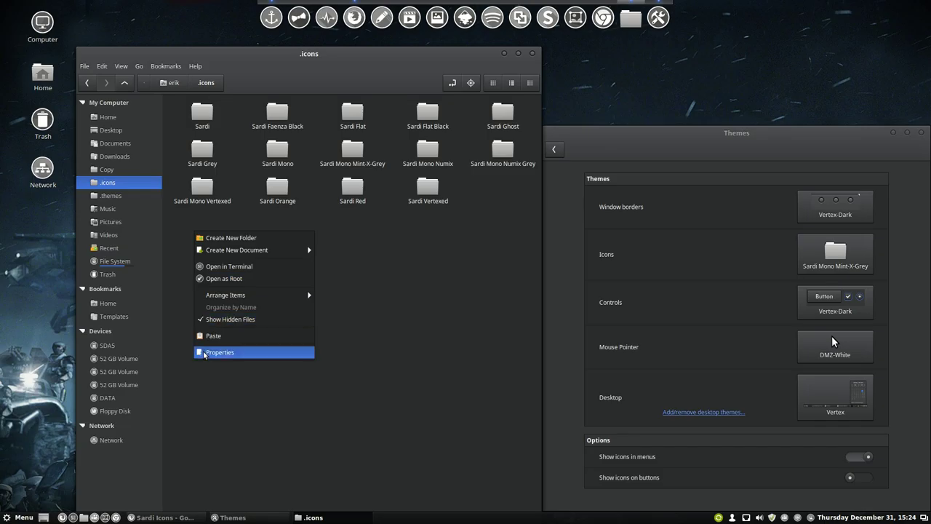
click(89, 68)
click(88, 69)
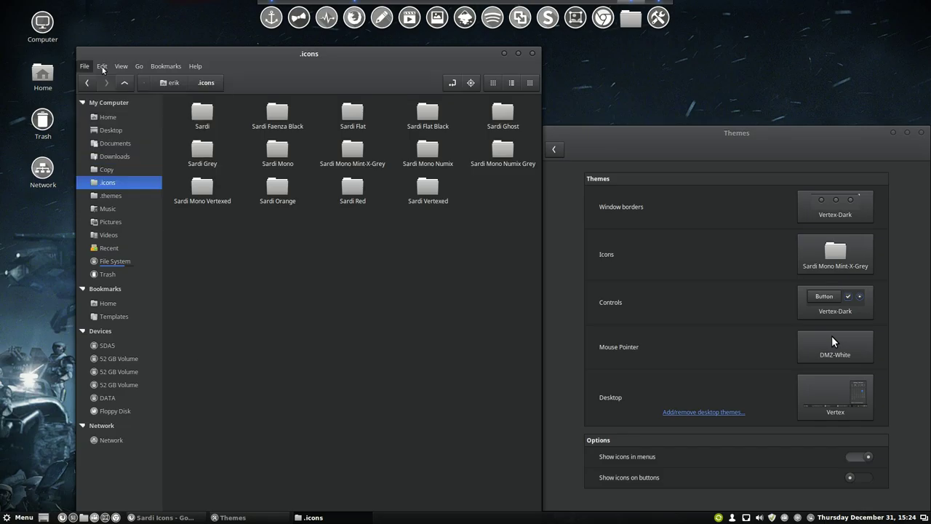
mouse_move(195, 69)
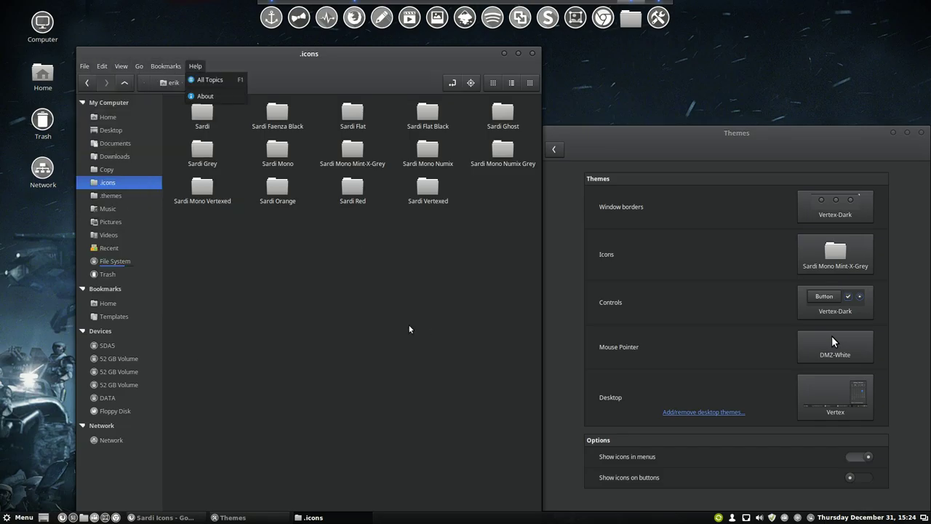
click(409, 329)
Switch the icon theme to Sardi Mono Numix and inspect its icons in the file manager's menus and the application launcher.
click(834, 255)
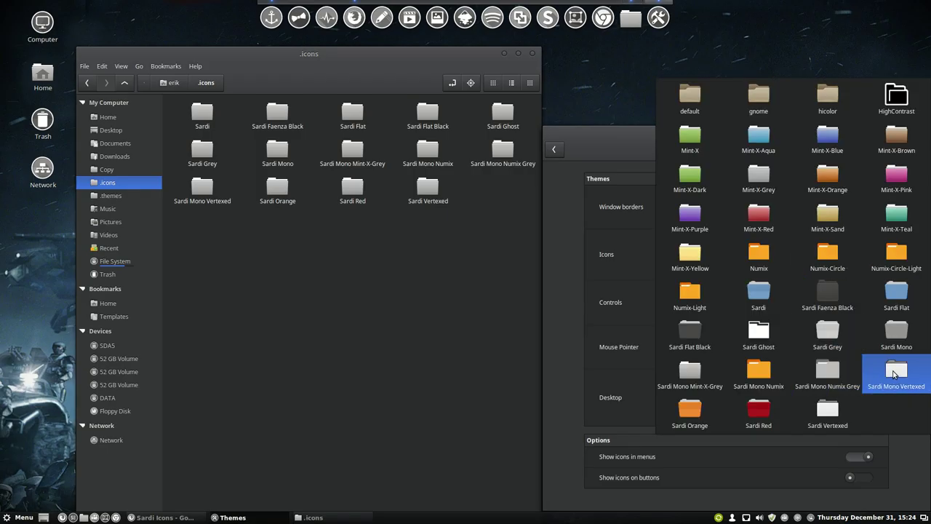
click(759, 375)
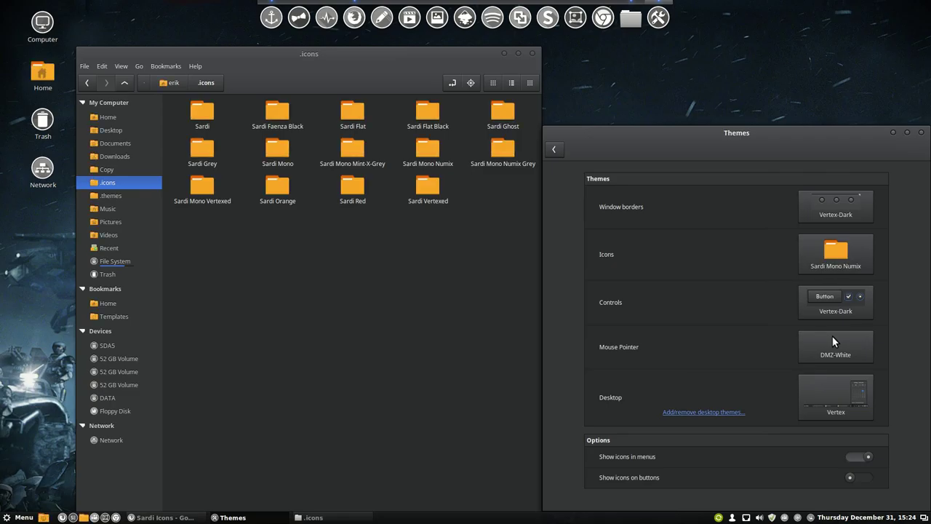
click(84, 66)
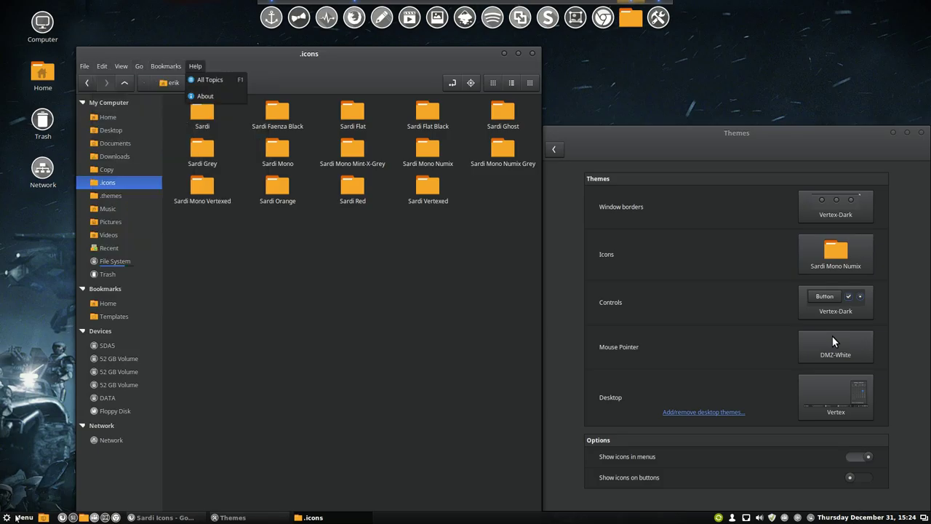
click(16, 518)
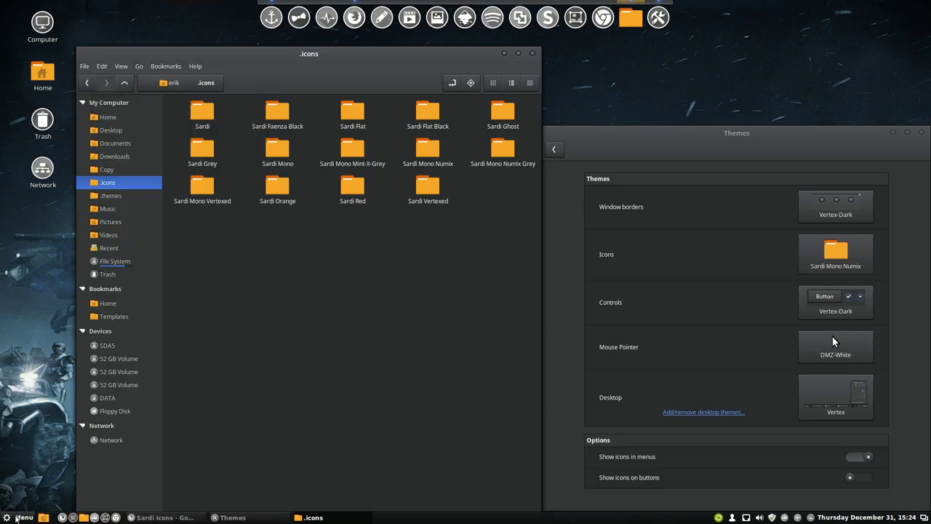
click(18, 518)
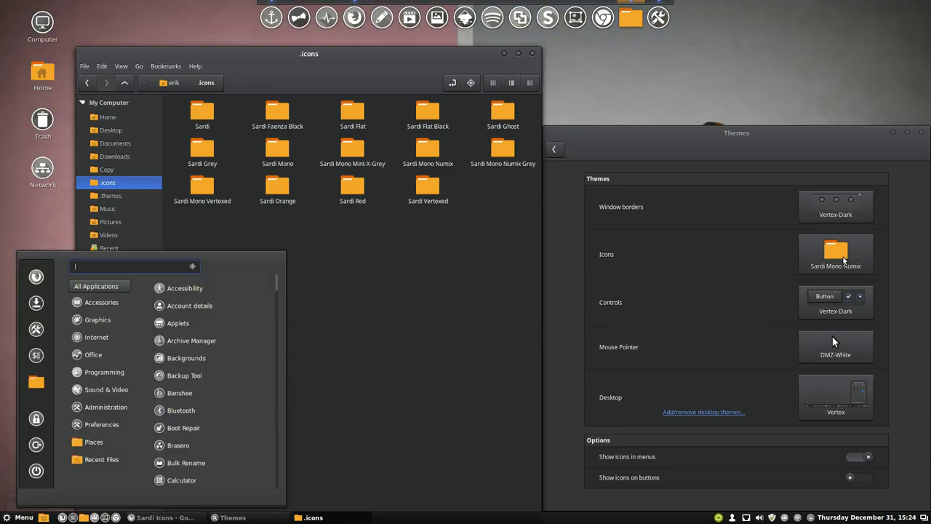
Switch the icon theme to Sardi Mono Numix Grey and inspect its icons in the file manager's menus and the application launcher.
click(844, 260)
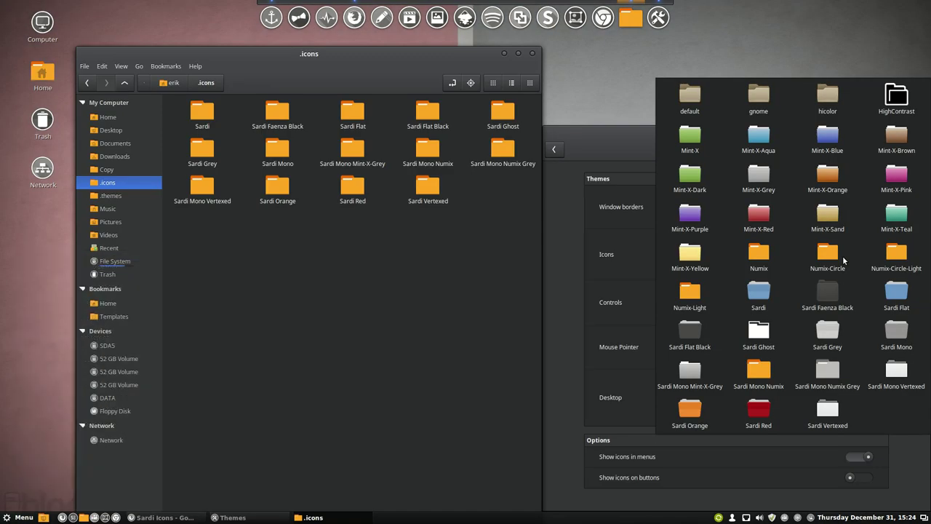
click(827, 374)
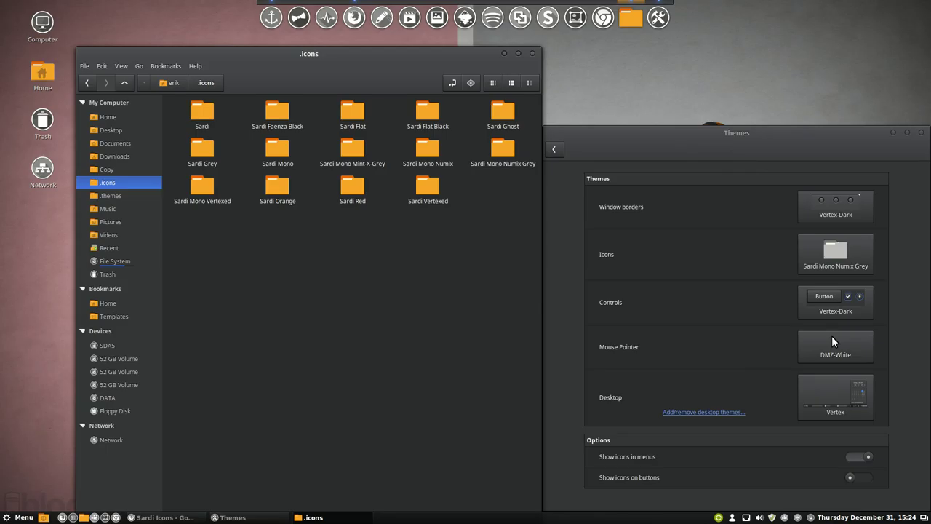
right_click(294, 241)
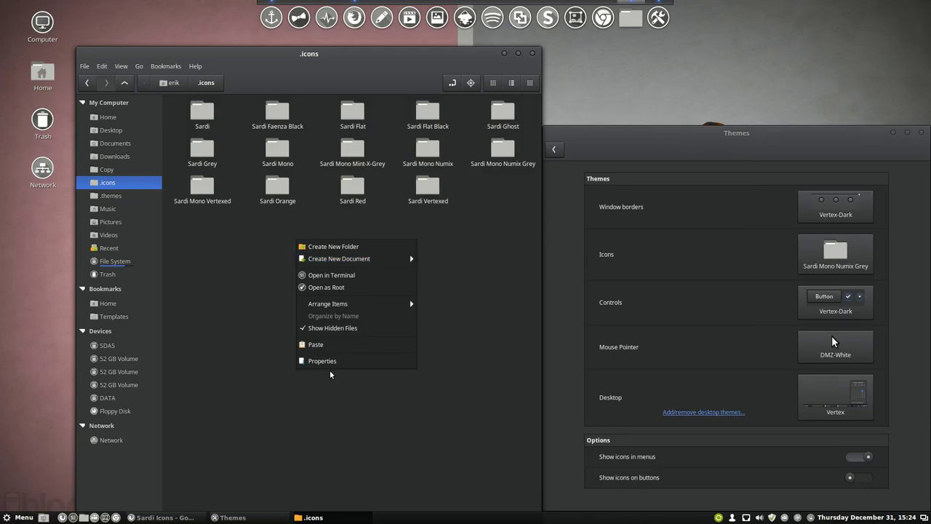
click(88, 69)
click(87, 69)
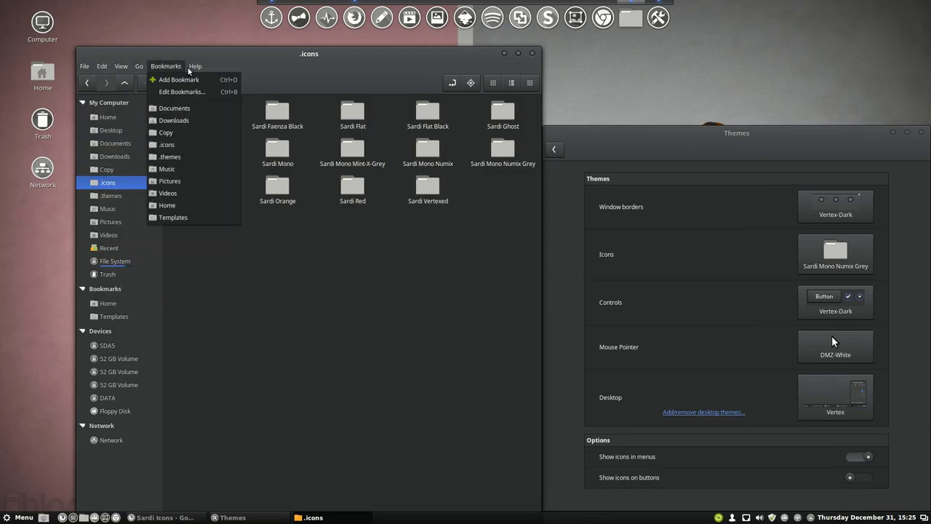
click(7, 514)
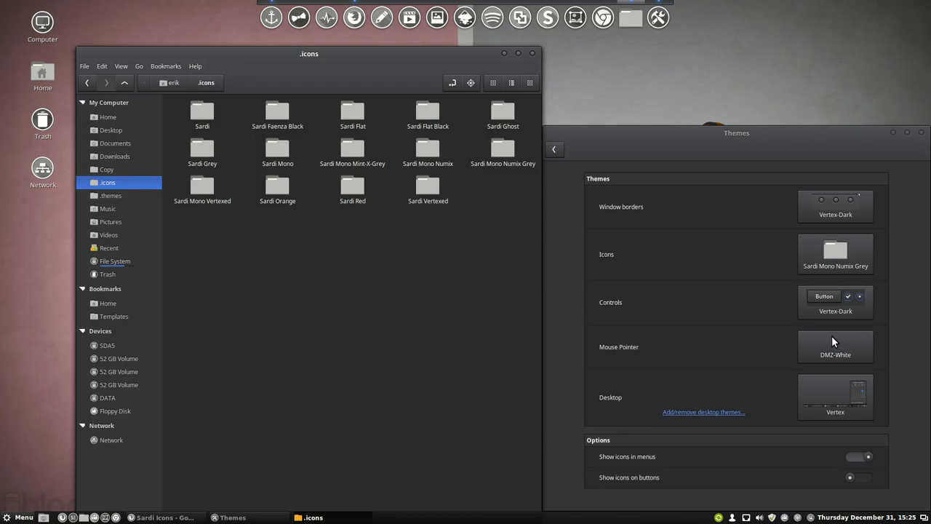
click(7, 516)
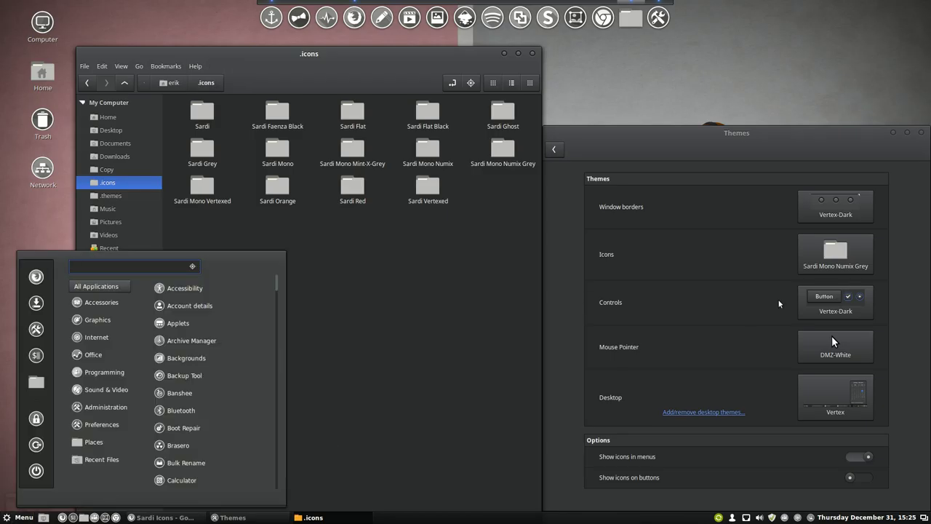
Switch the icon theme to Sardi Mono Vertexed and inspect its icons in the file manager's menus and the folder's context menu.
click(835, 258)
click(835, 257)
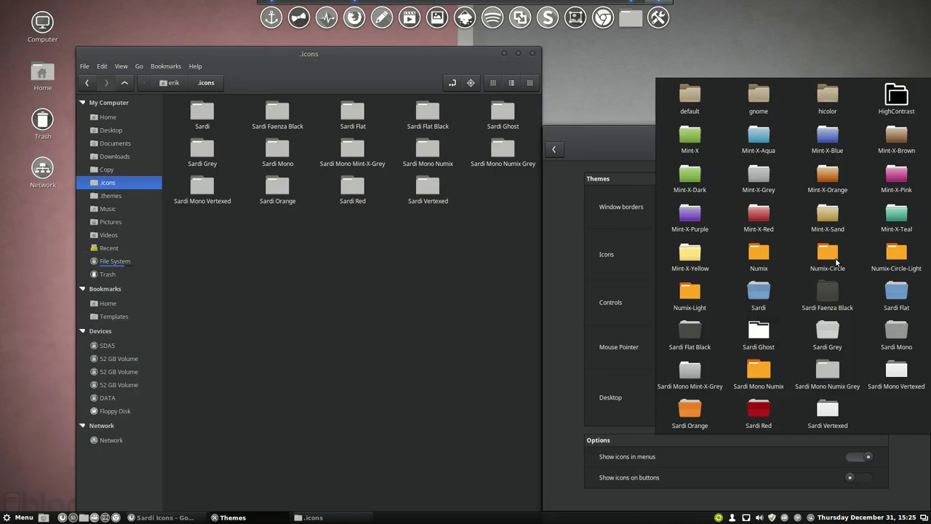
click(843, 365)
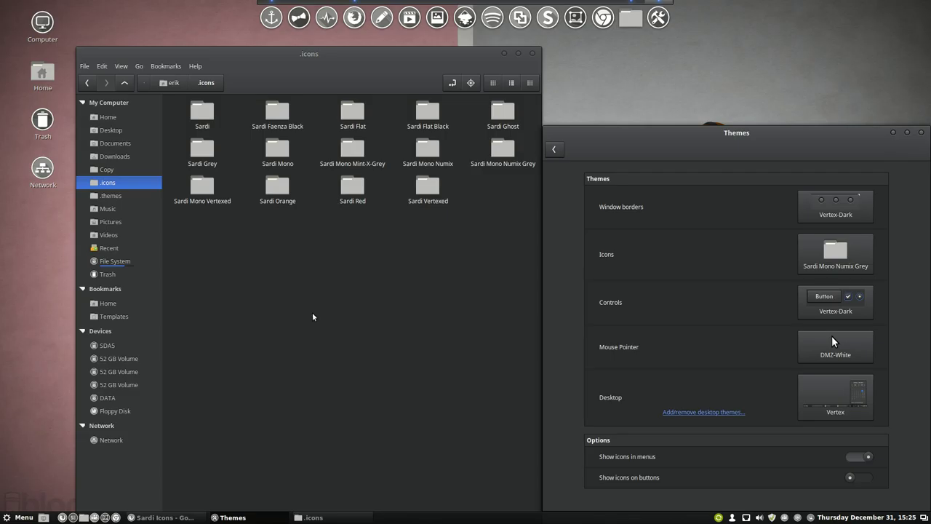
click(15, 520)
click(89, 70)
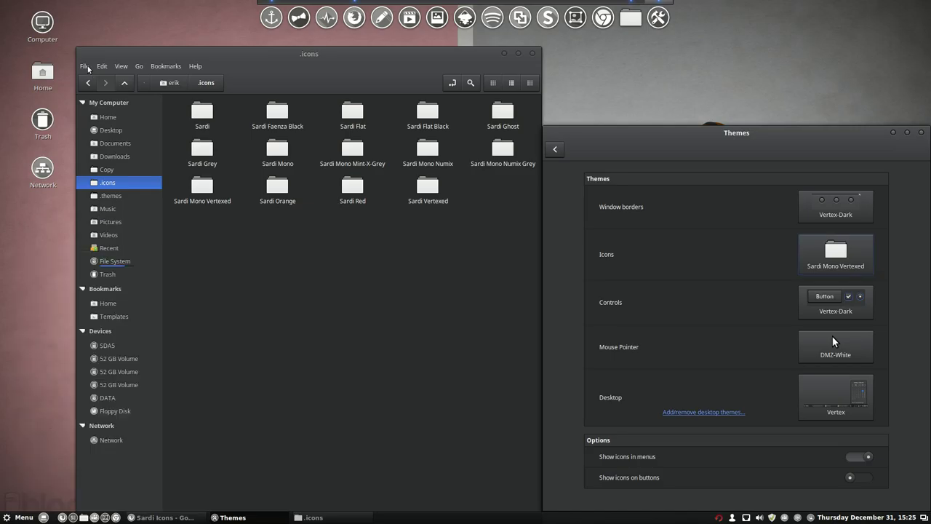
click(87, 67)
click(91, 66)
click(160, 68)
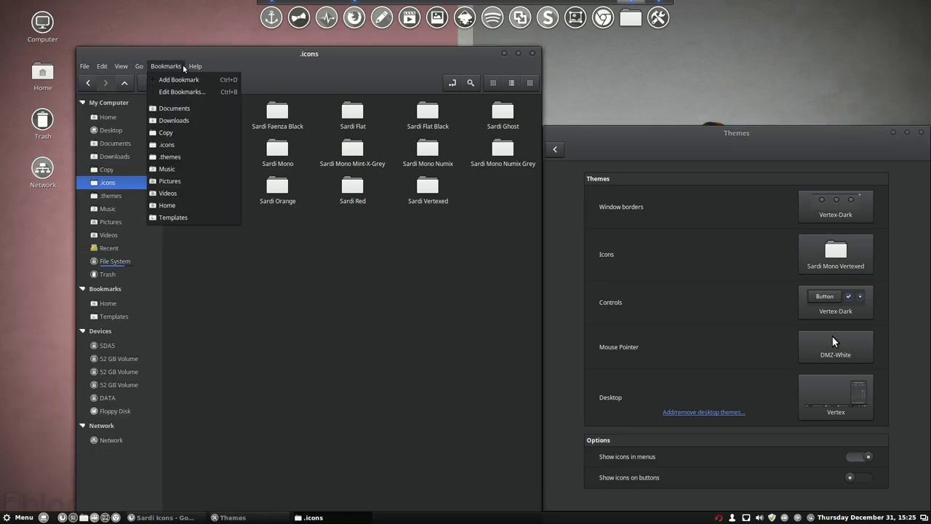
click(274, 318)
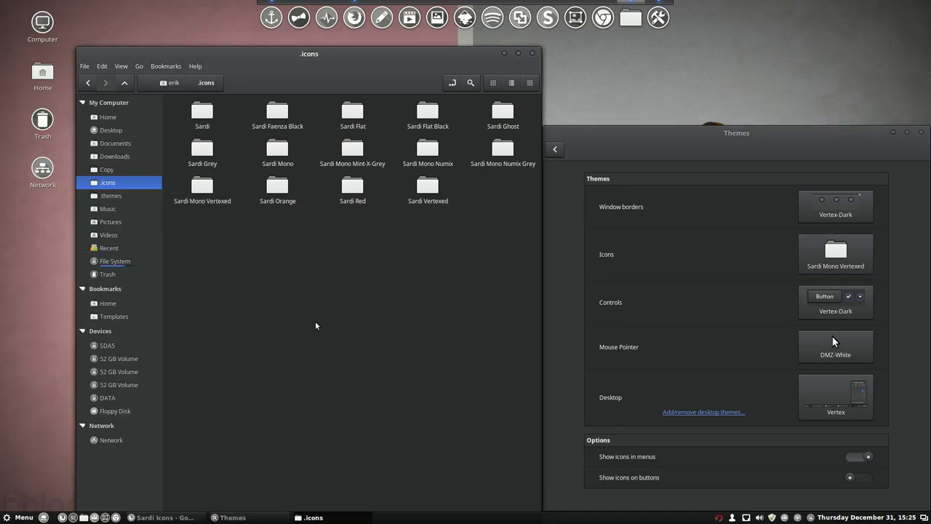
right_click(338, 276)
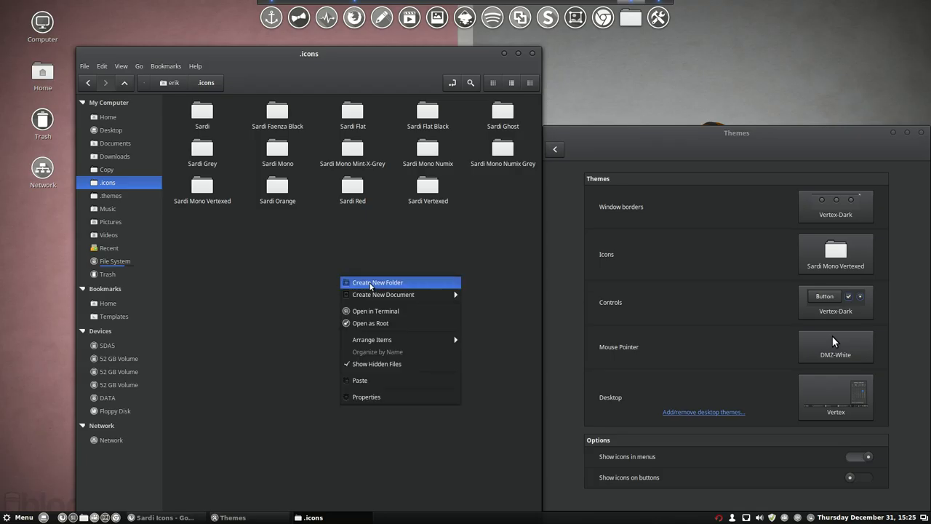
Switch the icon theme to Sardi Orange and inspect its icons in the file manager's File menu and the application launcher.
click(831, 267)
click(832, 267)
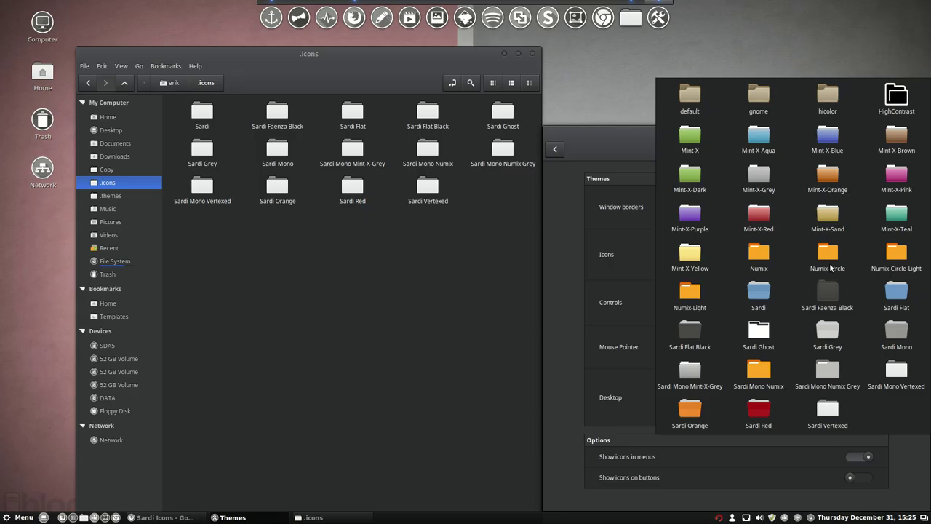
click(692, 415)
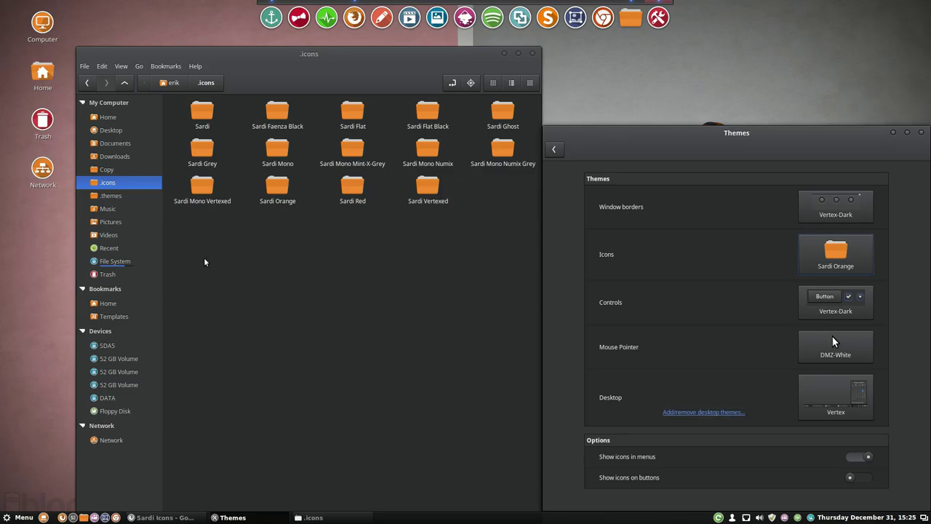
click(84, 66)
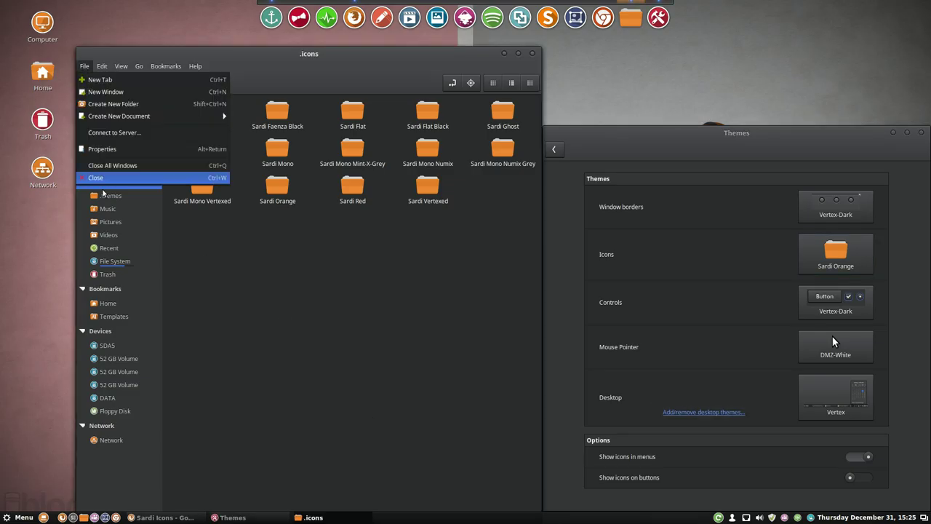
click(7, 521)
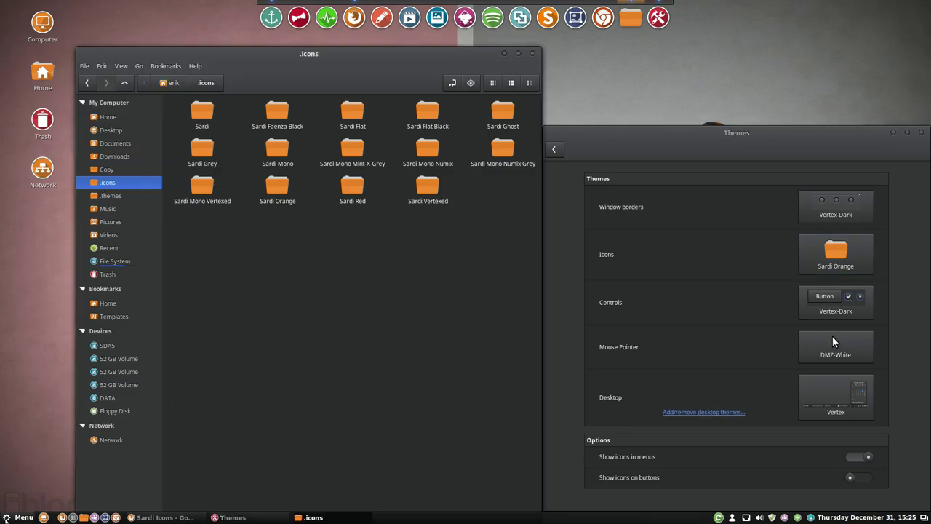
click(16, 517)
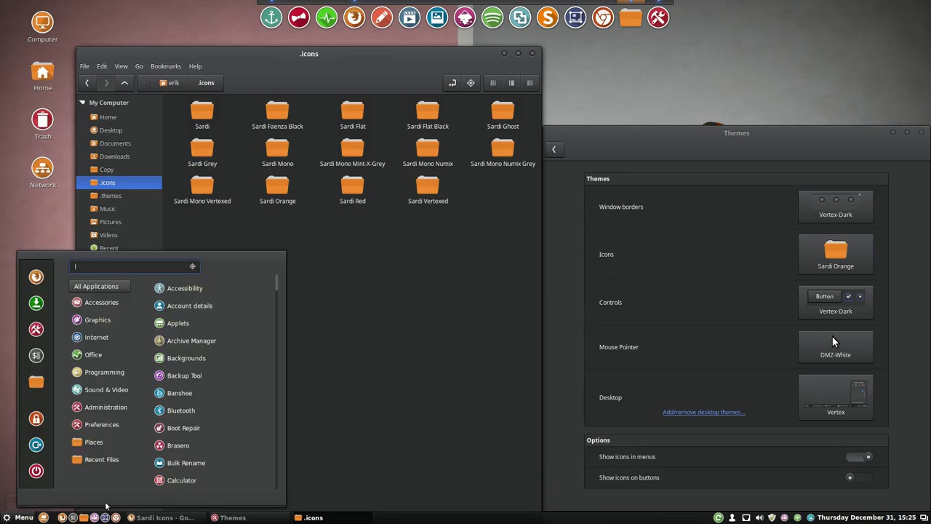
Switch the icon theme to Sardi Red and inspect its icons in the file manager and the application launcher.
click(836, 255)
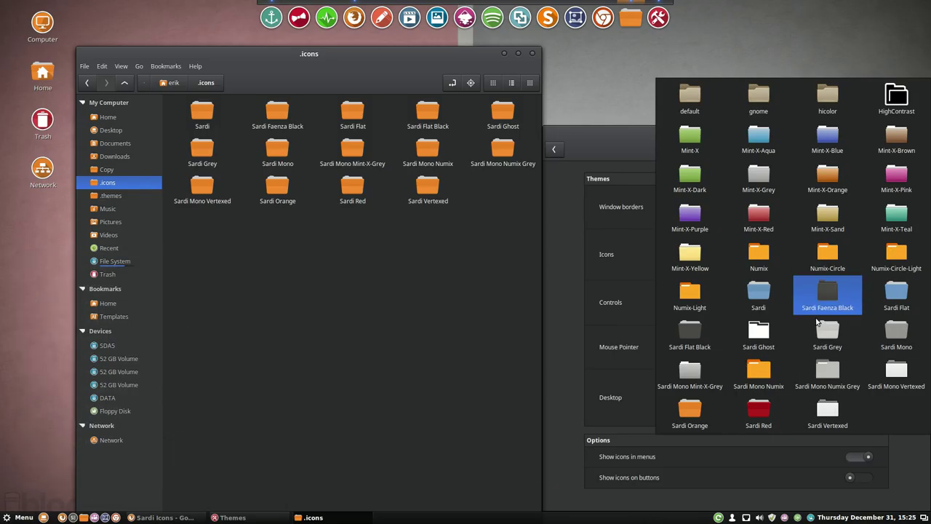
click(767, 411)
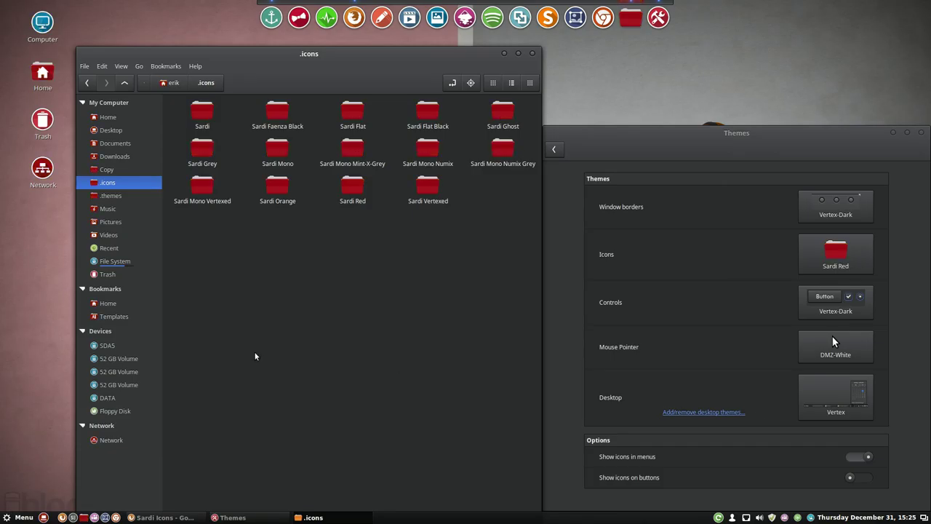
key(super)
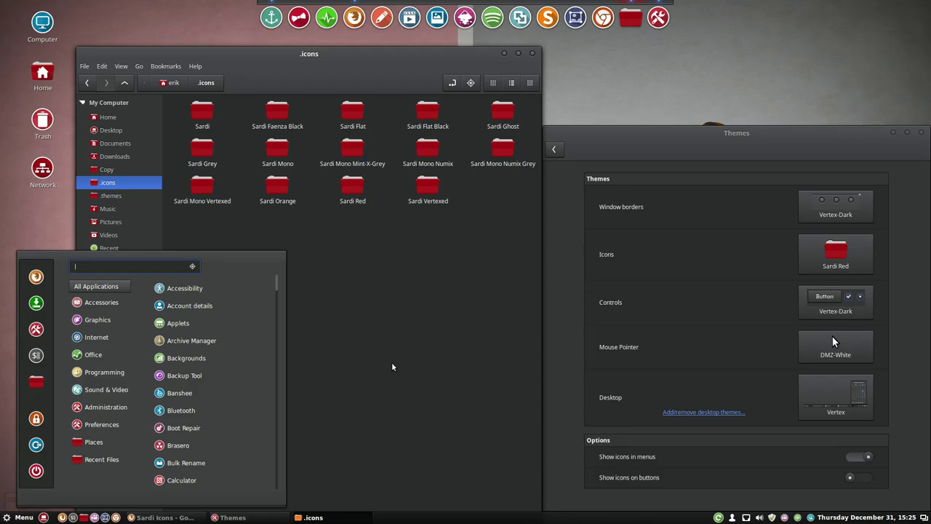
key(super)
Switch the icon theme to Sardi Vertexed and inspect its icons in the application launcher's categories.
click(836, 260)
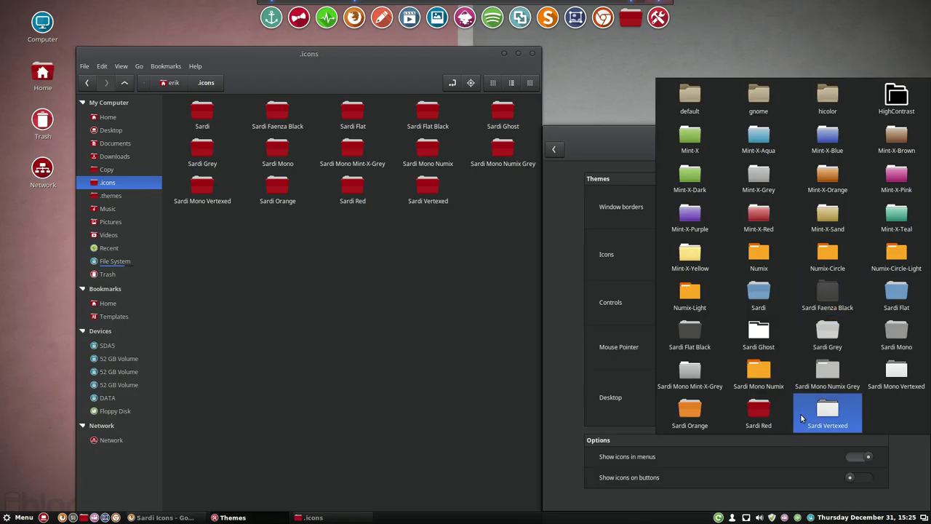
click(828, 413)
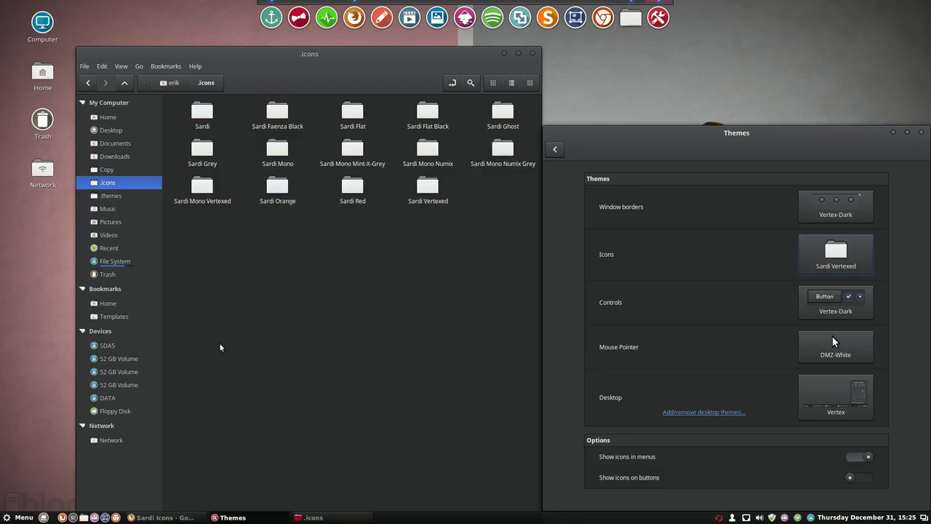
click(19, 519)
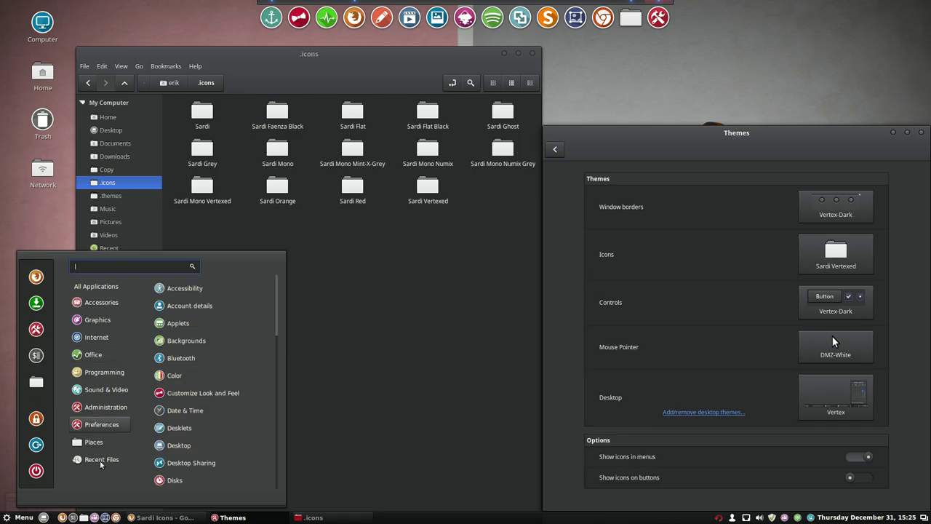
click(412, 299)
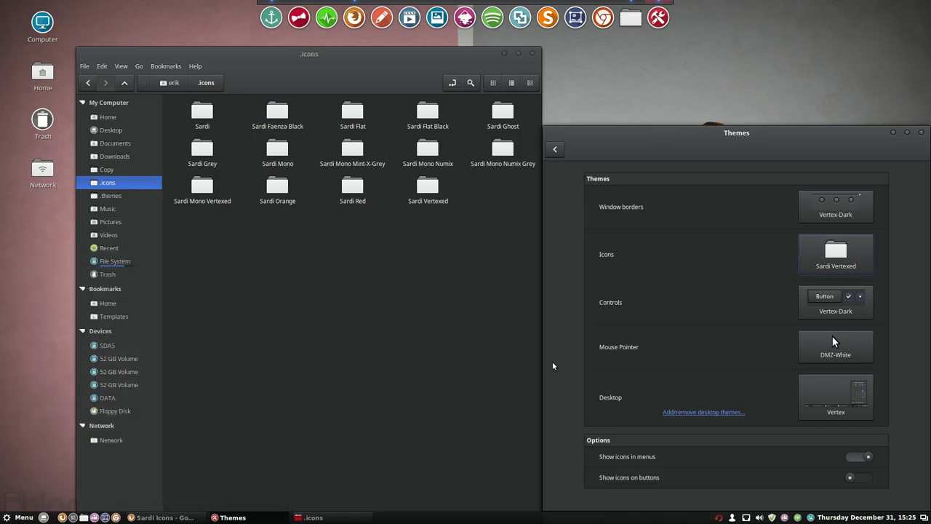